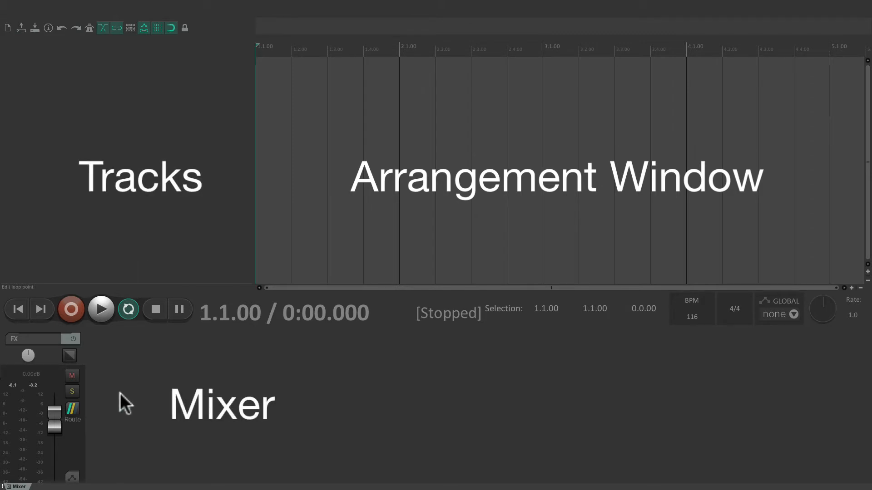
- Hide the mixer so the track list and arrangement area fill the window
left_click(103, 5)
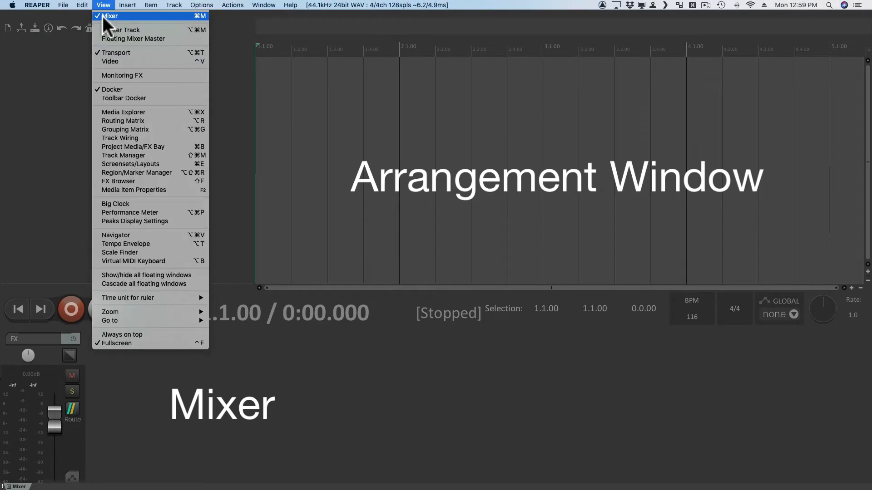
left_click(101, 18)
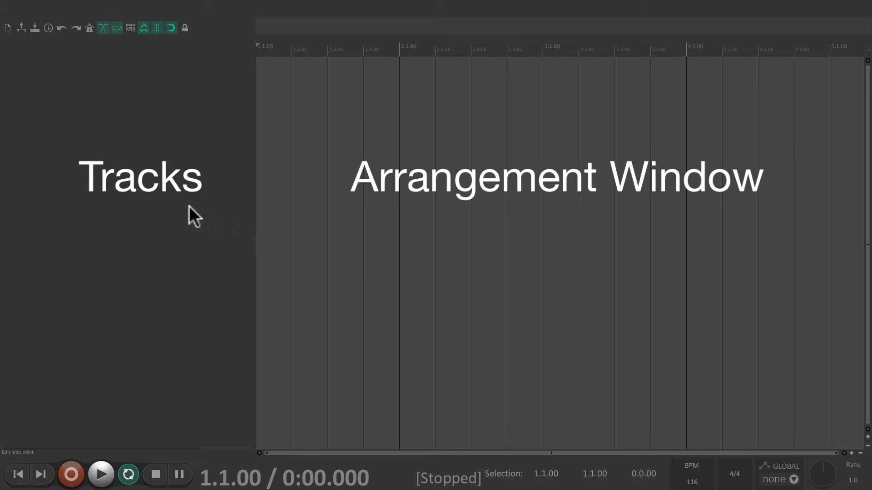
- Add three empty tracks to the project and leave them all unselected
double_click(157, 107)
double_click(168, 220)
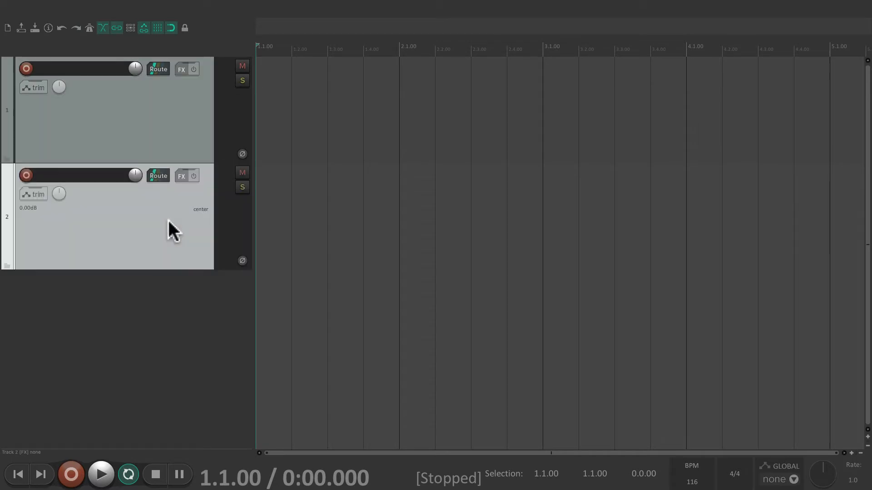
double_click(179, 311)
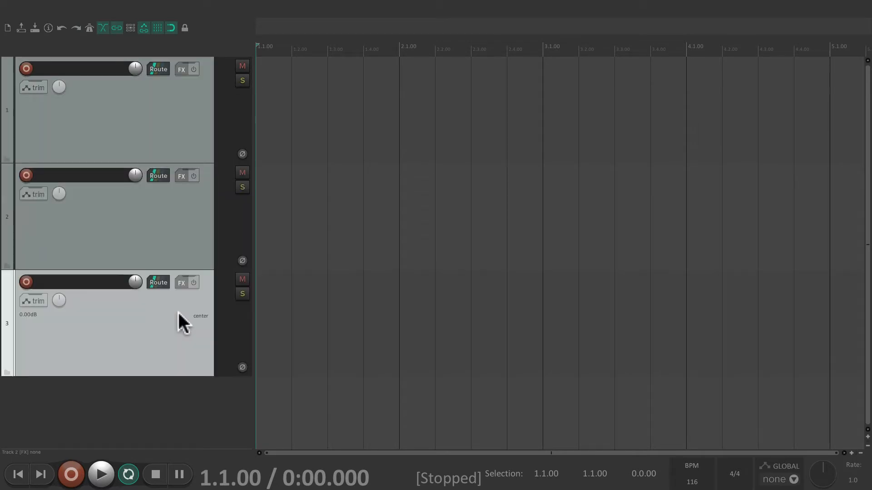
left_click(200, 412)
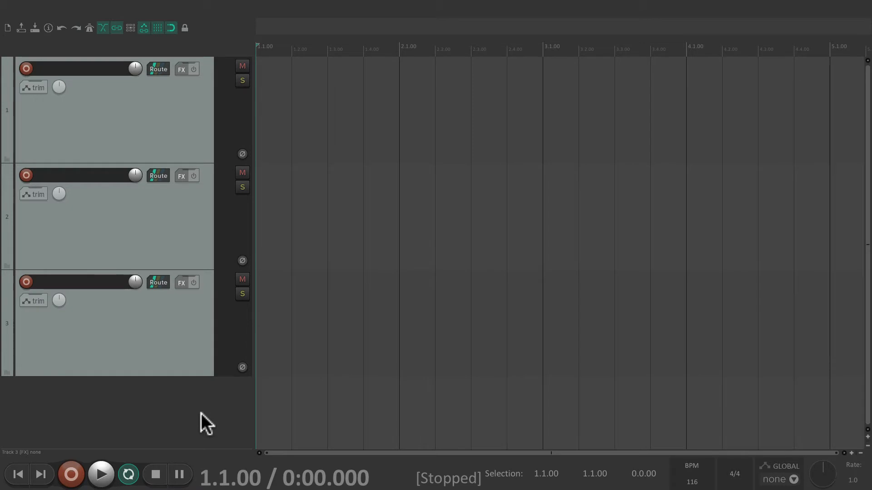
- Delete tracks 3 and 2
left_click(179, 343)
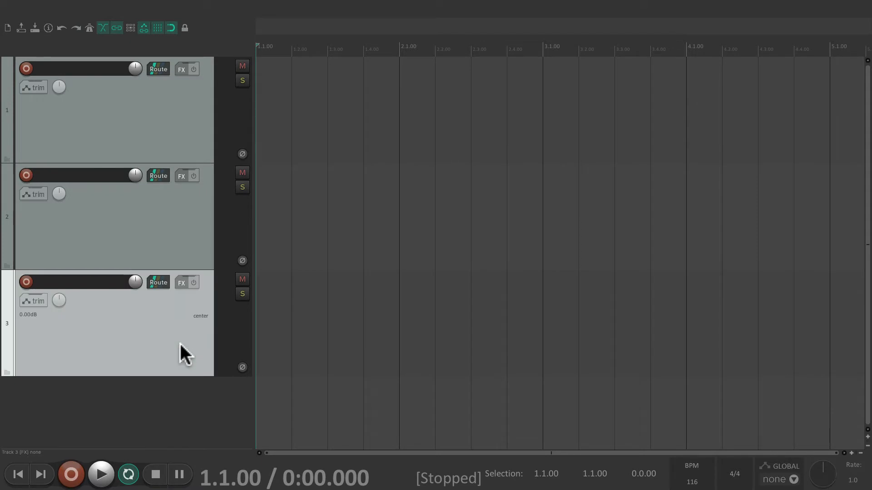
key("Delete")
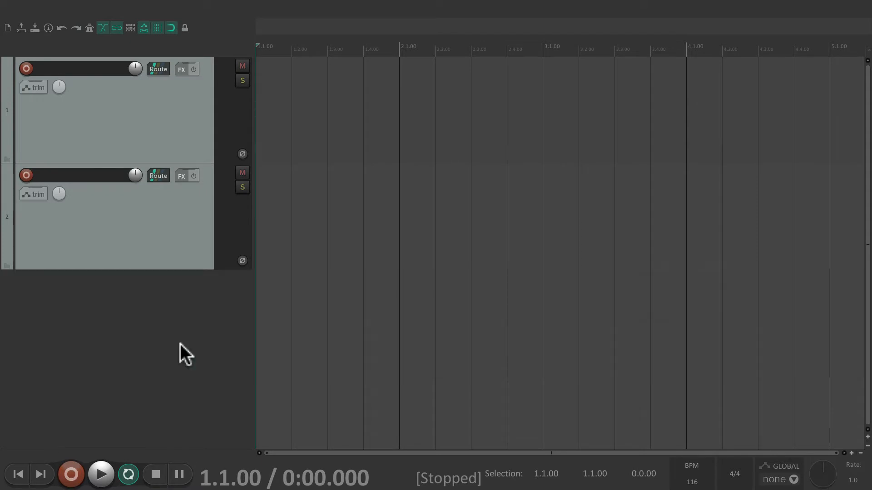
left_click(173, 254)
key("Delete")
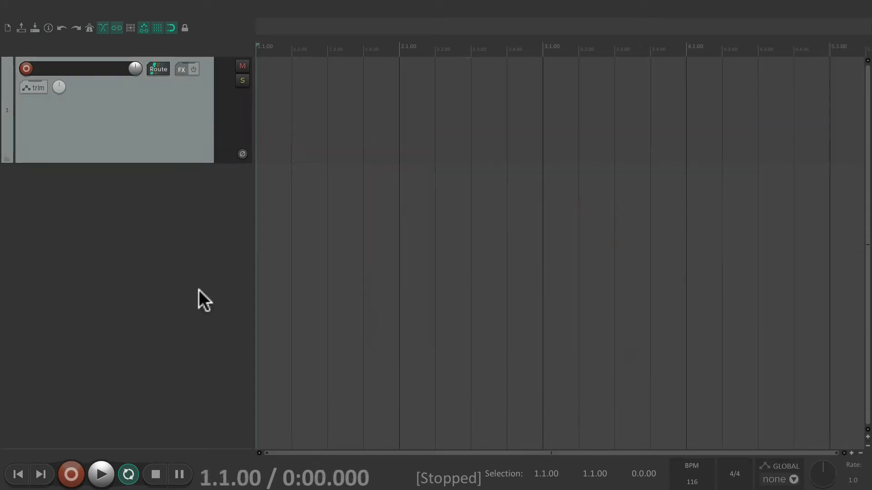
- Try turning track 1 into a folder with five child tracks inside it
left_click(6, 159)
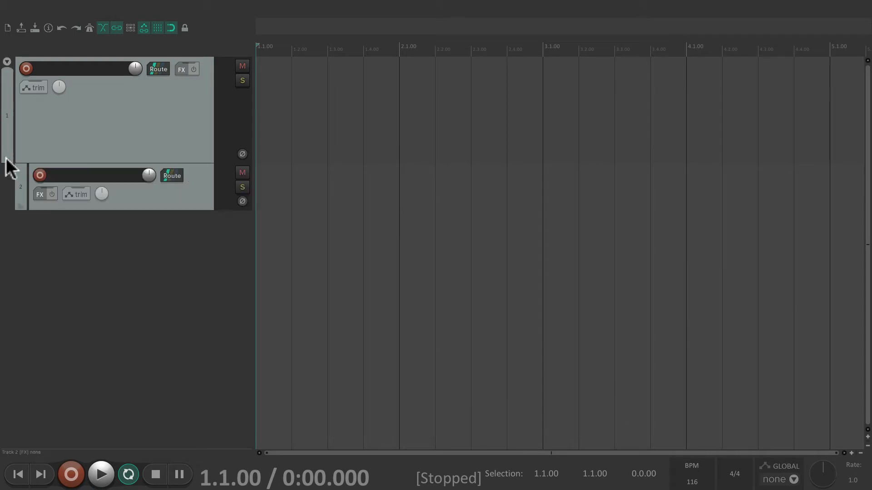
key("ctrl+t")
key("ctrl+t")
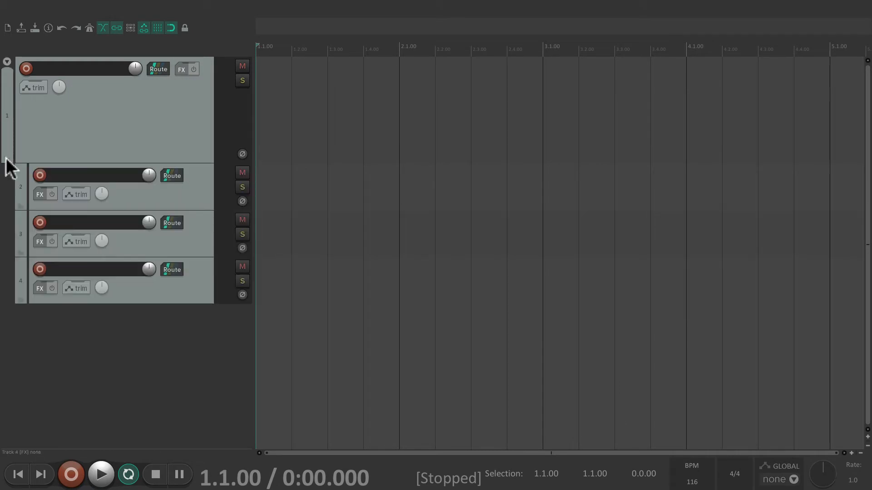
key("ctrl+t")
key("ctrl+t")
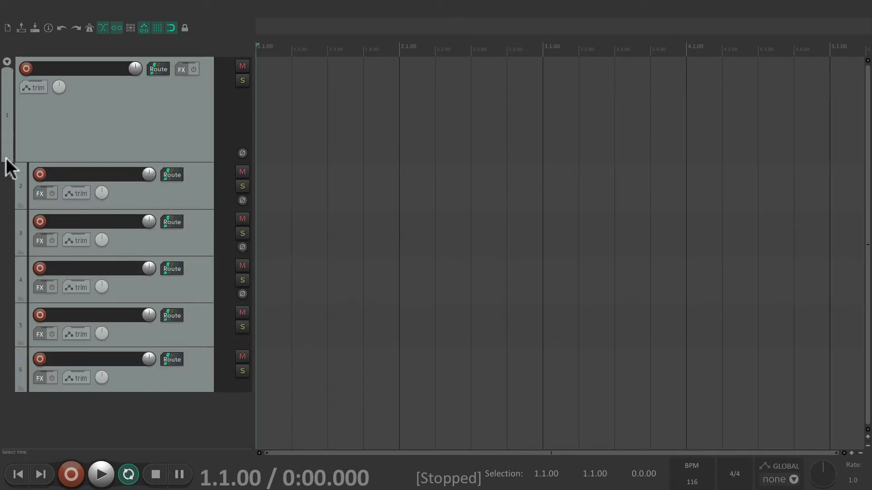
left_click(6, 159)
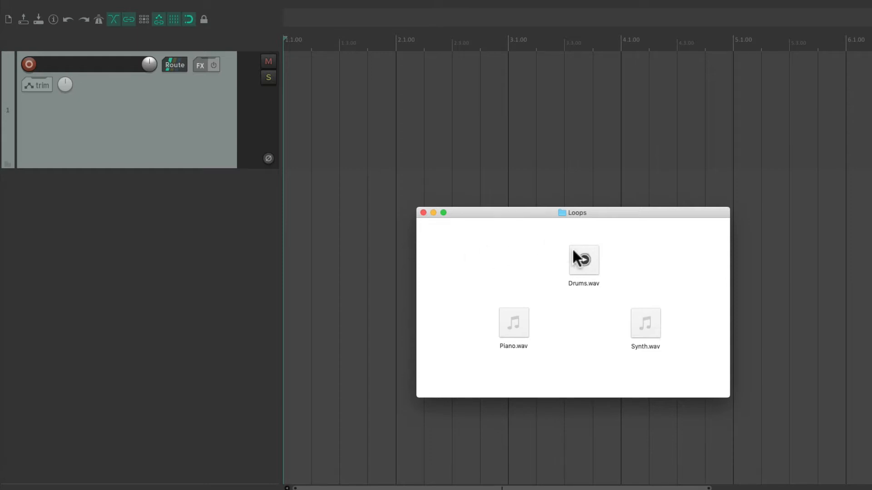
- Import Drums.wav from the Loops folder onto track 1 starting at 2.1.00, with snapping enabled
left_click_drag(574, 257, 393, 111)
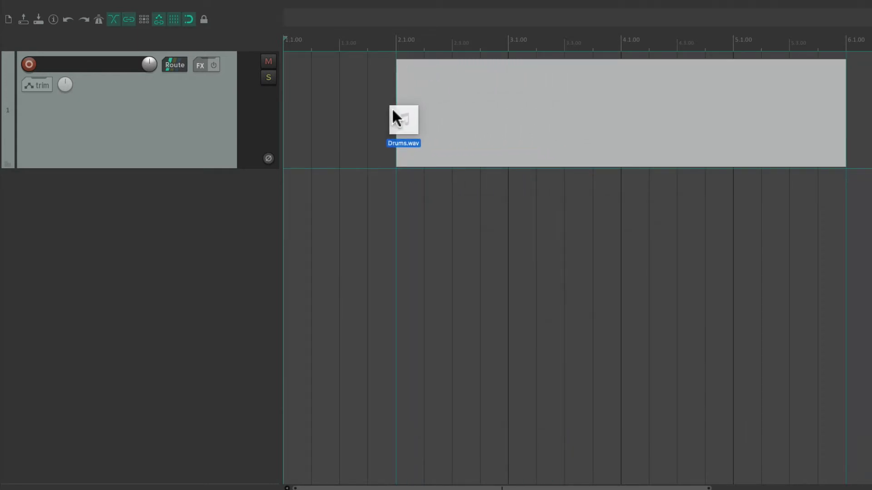
left_click_drag(393, 111, 393, 111)
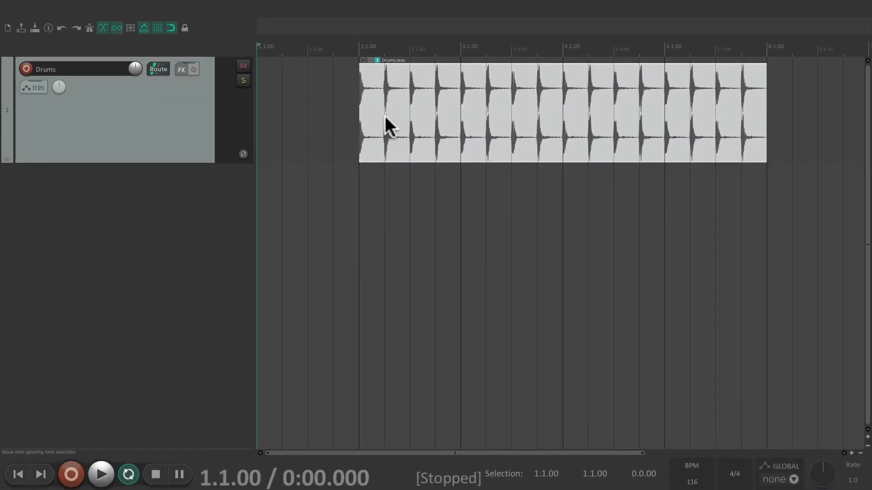
left_click_drag(372, 79, 377, 108)
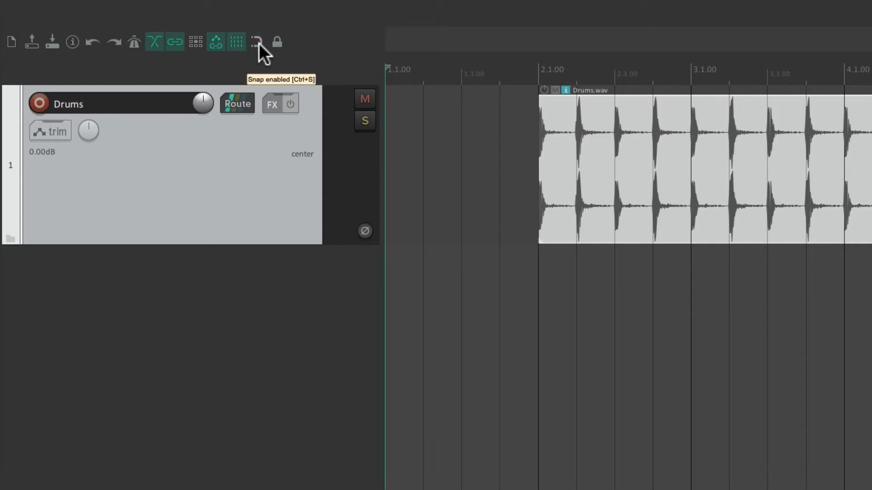
left_click(257, 43)
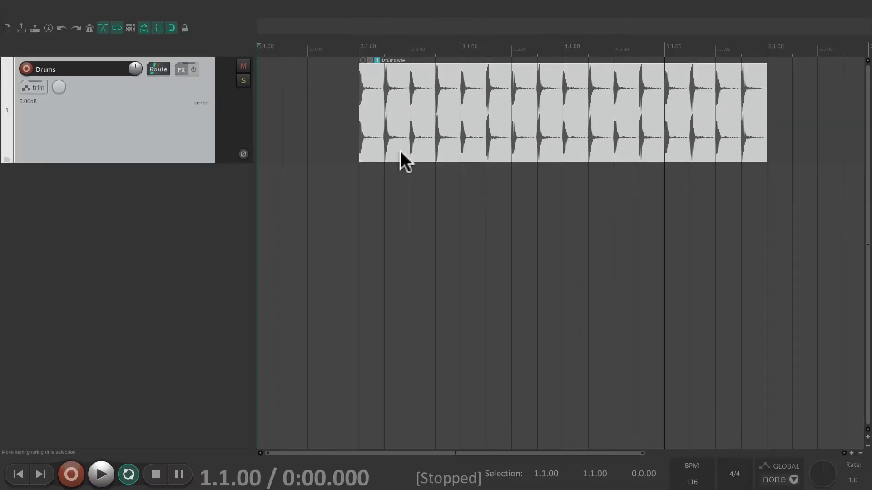
- Place the edit cursor at 2.1.00, play the drum loop from there and stop playback
left_click(362, 215)
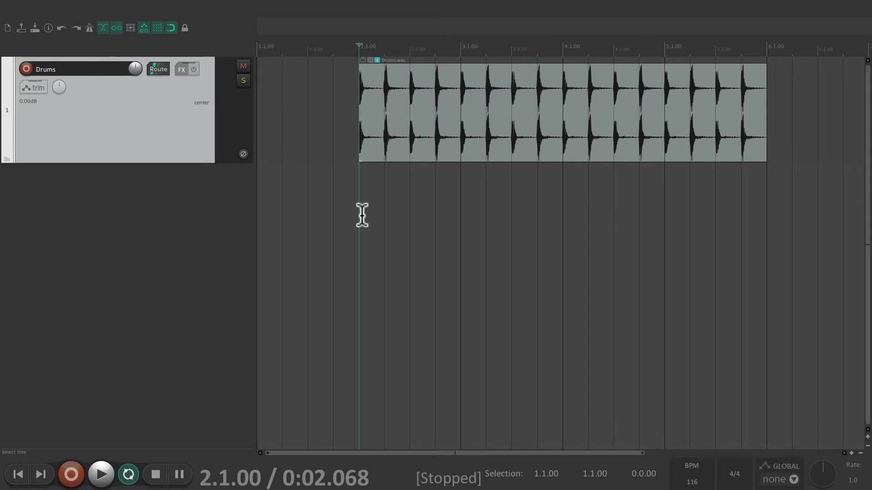
key("space")
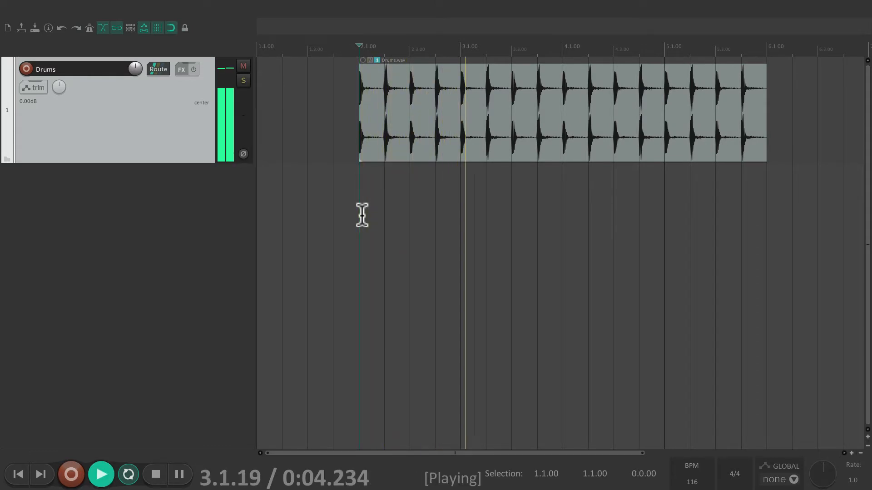
key("space")
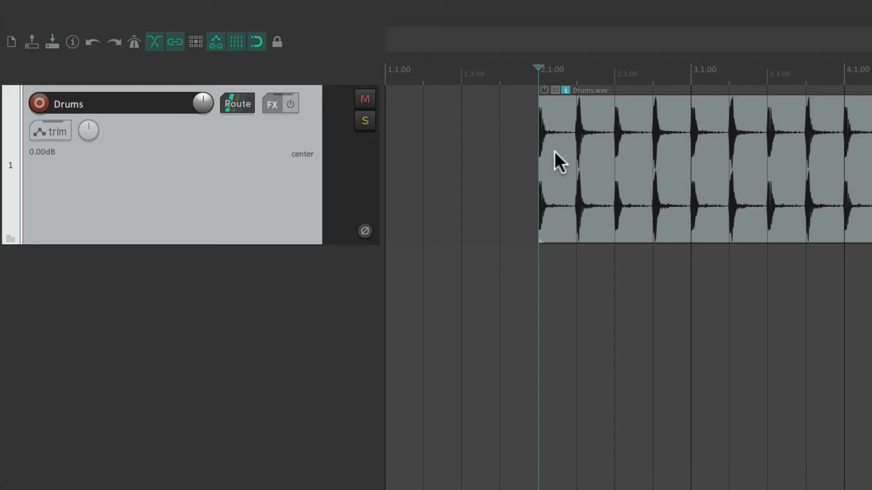
- Undo the import of the drum loop and redo it
key("ctrl+z")
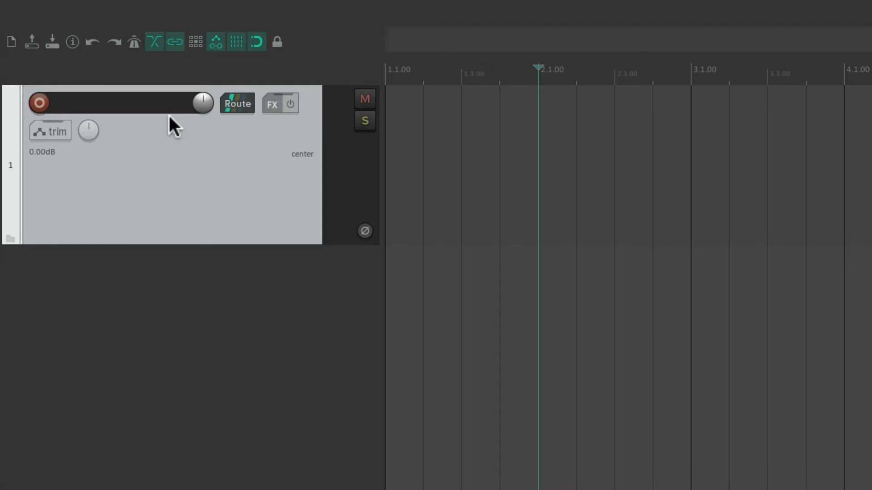
key("ctrl+shift+z")
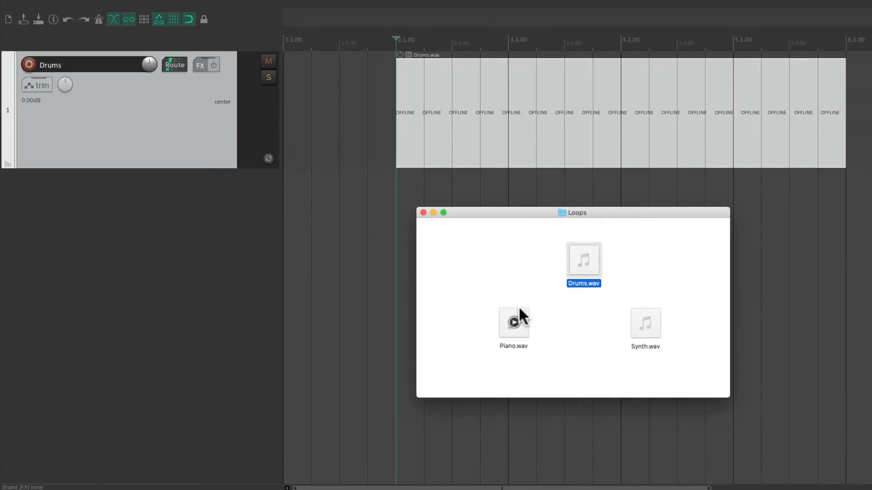
- Import Piano.wav as a new track below Drums starting at 2.1.00, and play both loops together from there
left_click(515, 318)
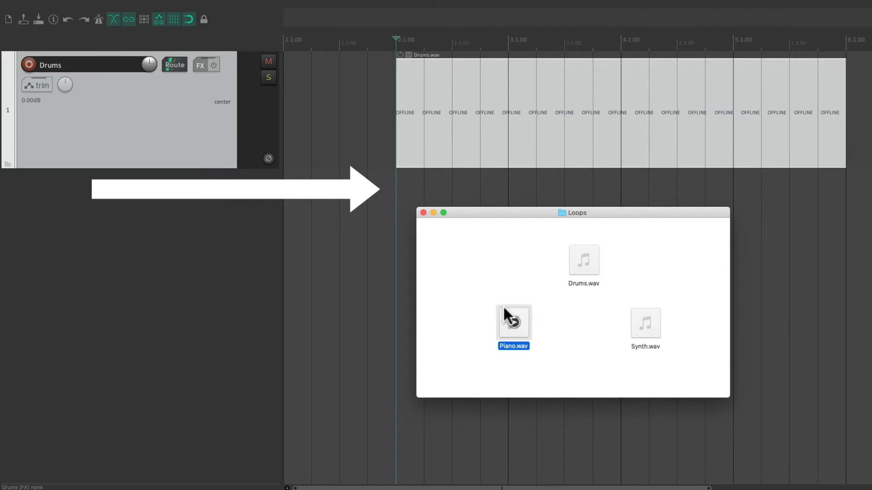
left_click_drag(507, 315, 397, 183)
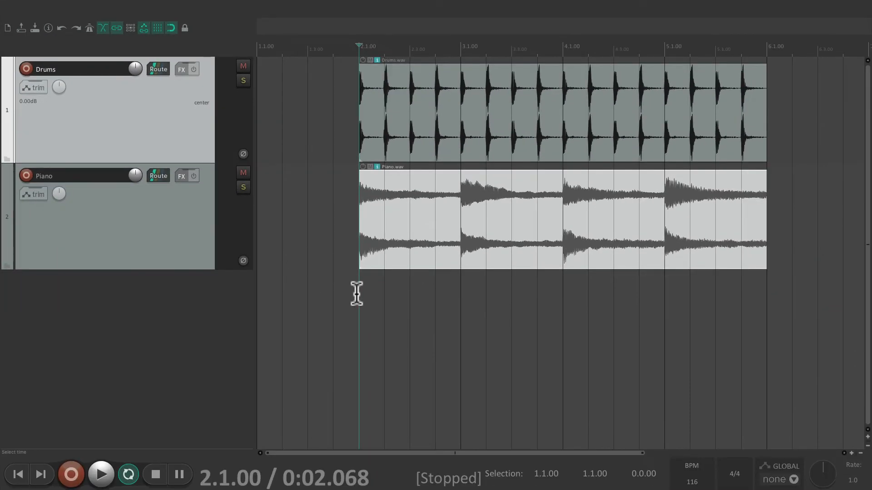
left_click(535, 441)
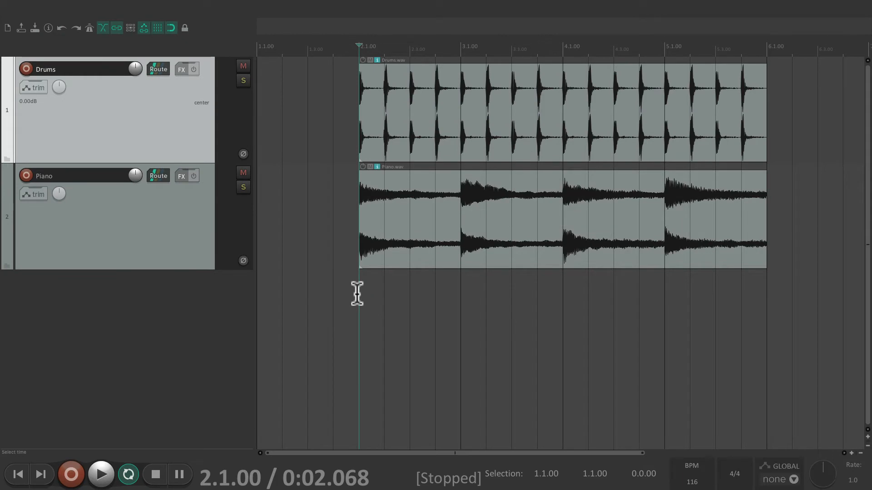
key("space")
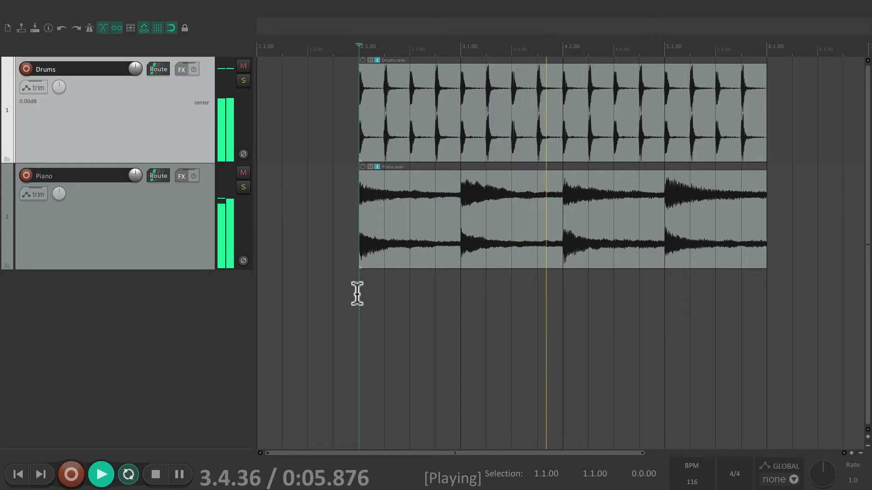
key("space")
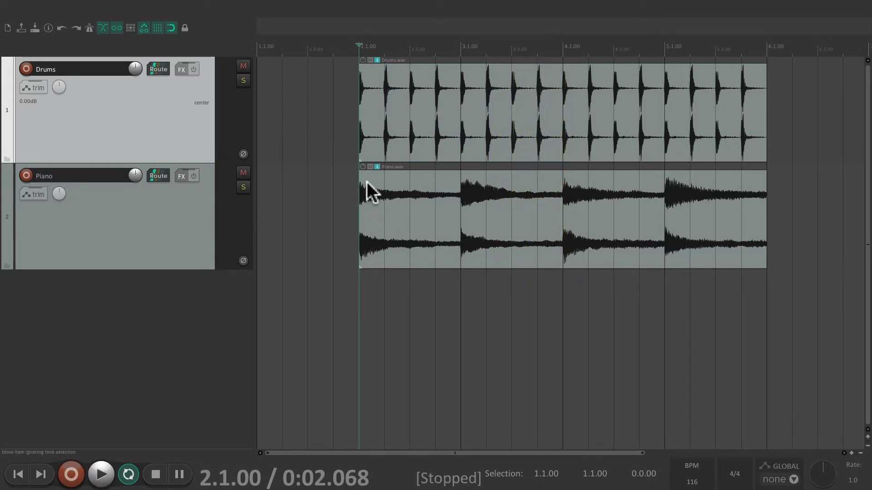
- Import Synth.wav as a new track below Piano starting at 2.1.00, and play all three loops together
left_click_drag(367, 186, 384, 233)
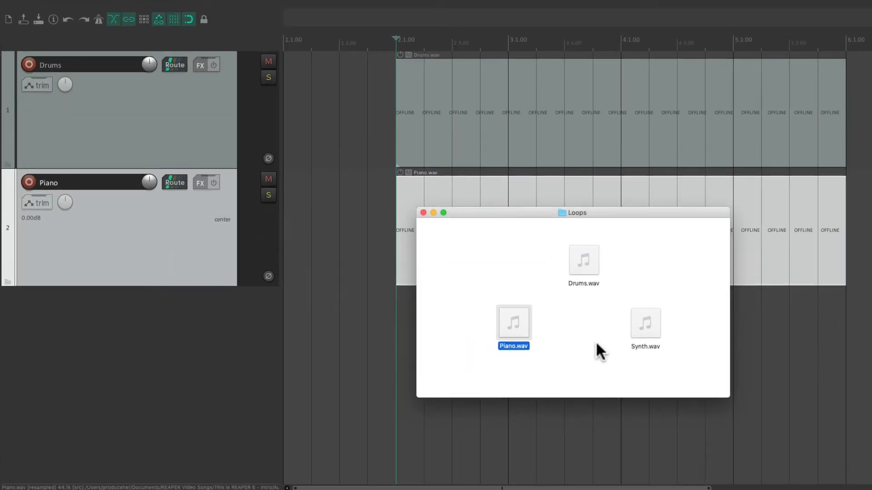
left_click(597, 344)
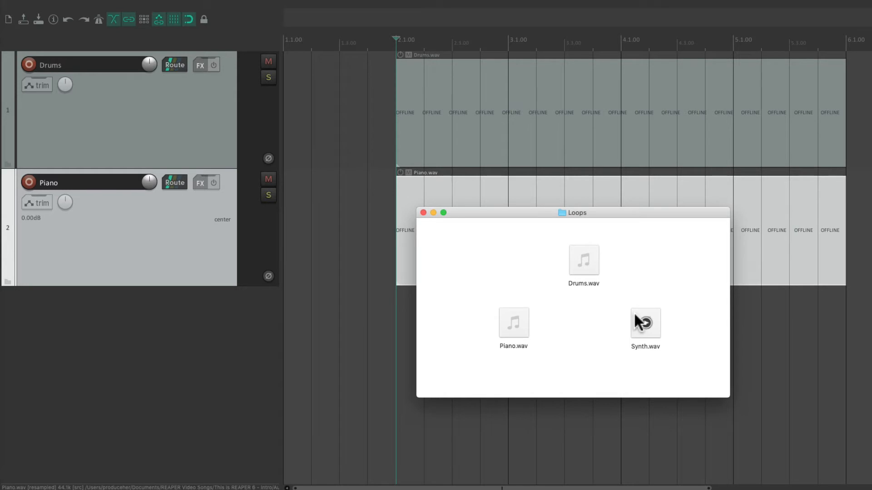
left_click_drag(638, 320, 396, 309)
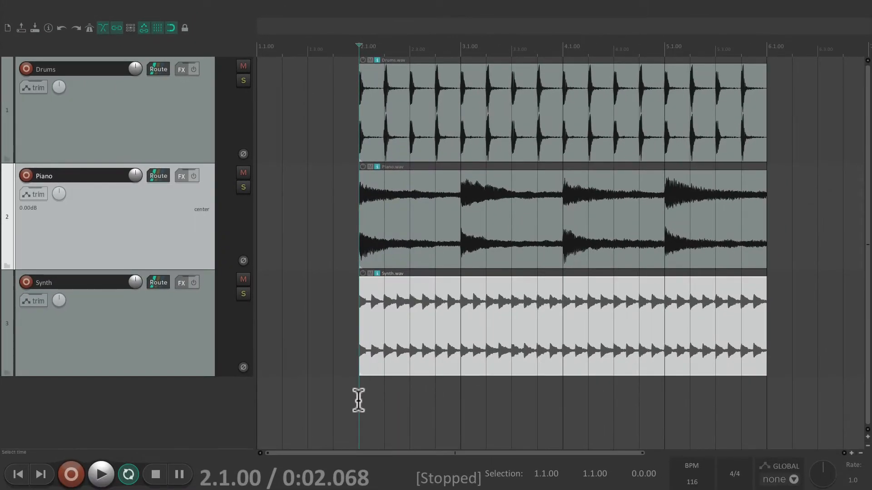
left_click(358, 399)
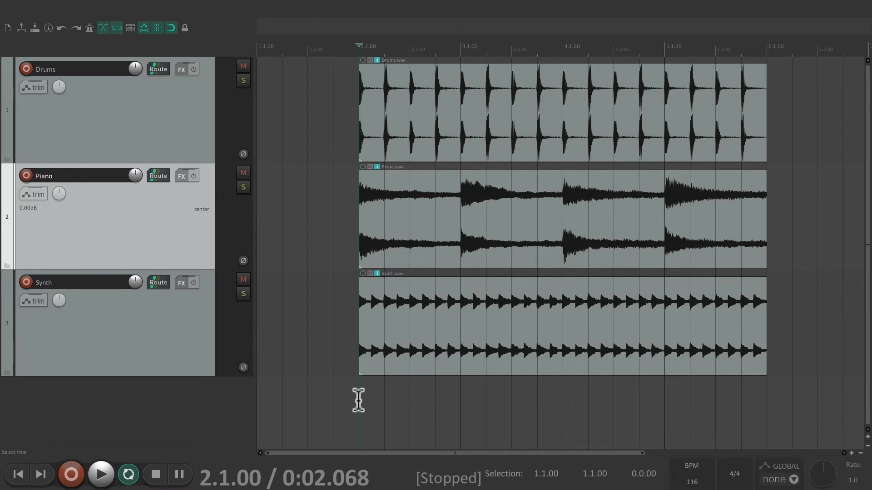
key("space")
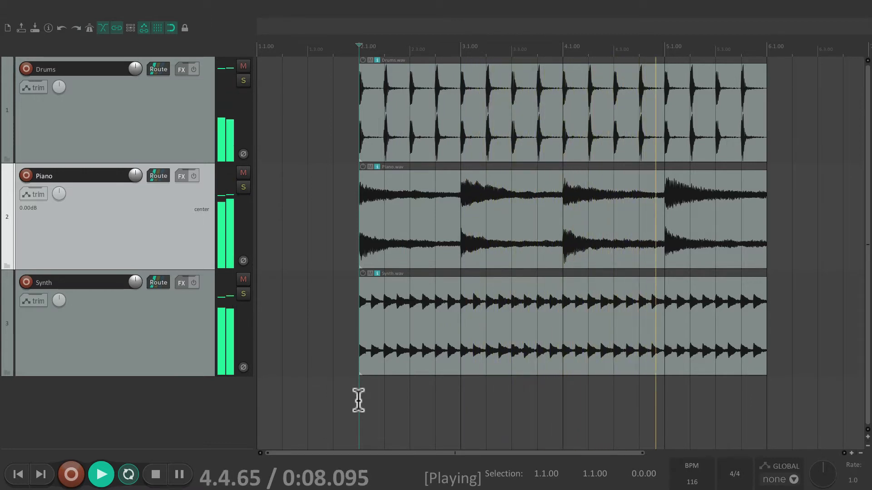
key("space")
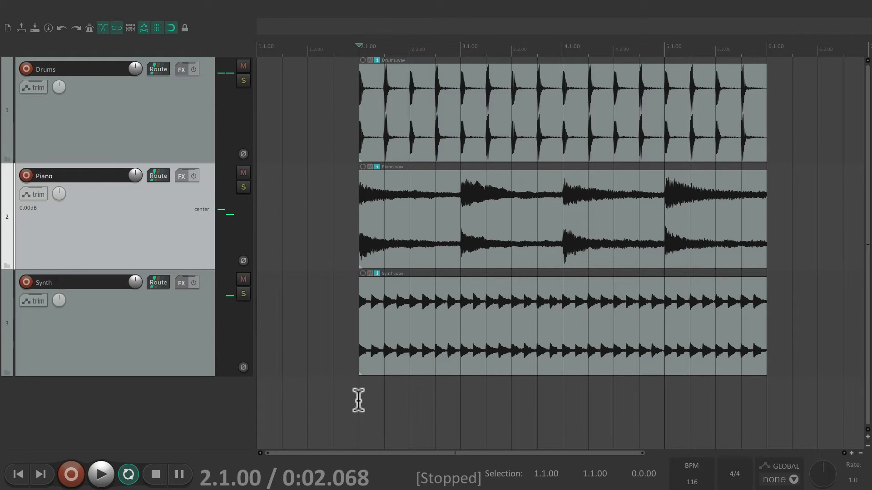
- Audition the arrangement with the synth loop starting at 4.1.00, and move the loop back to 2.1.00
left_click_drag(388, 325, 582, 323)
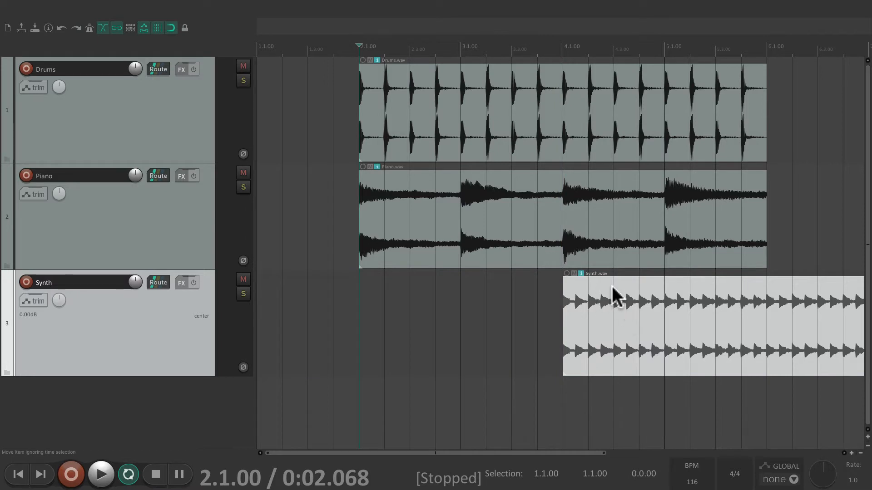
key("space")
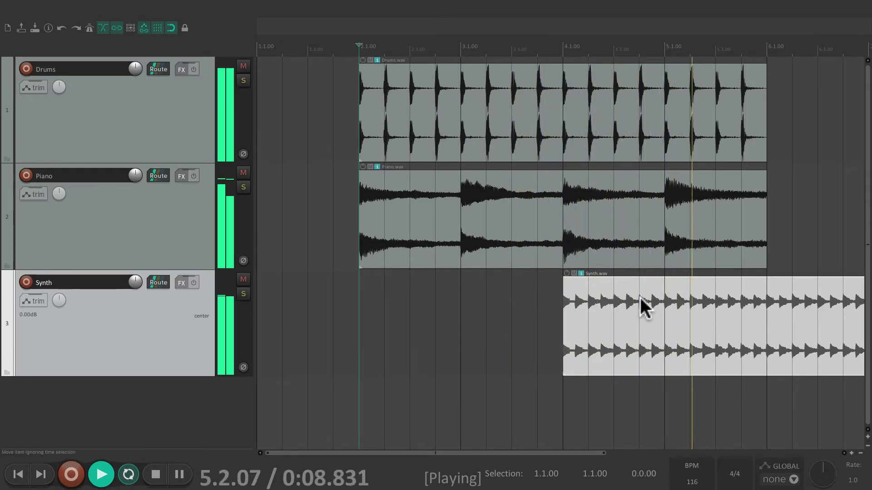
key("space")
left_click_drag(601, 296, 397, 293)
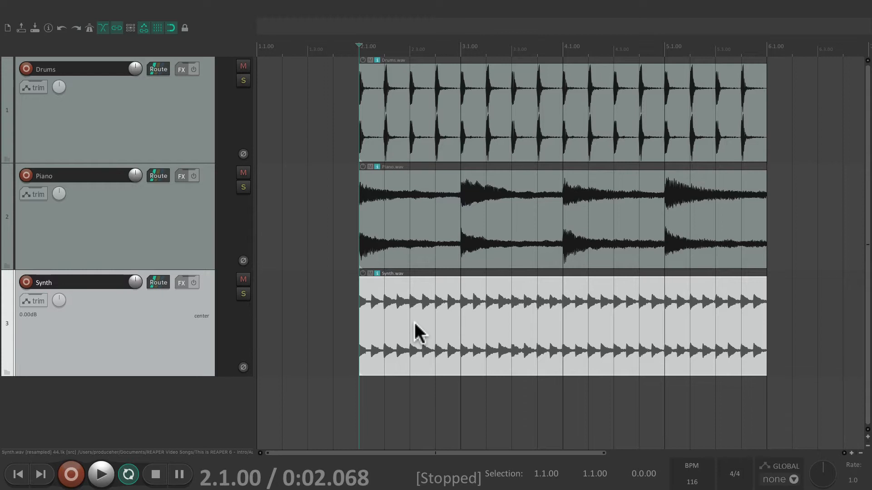
- Delete the synth loop from the Synth track and undo the deletion
key("Delete")
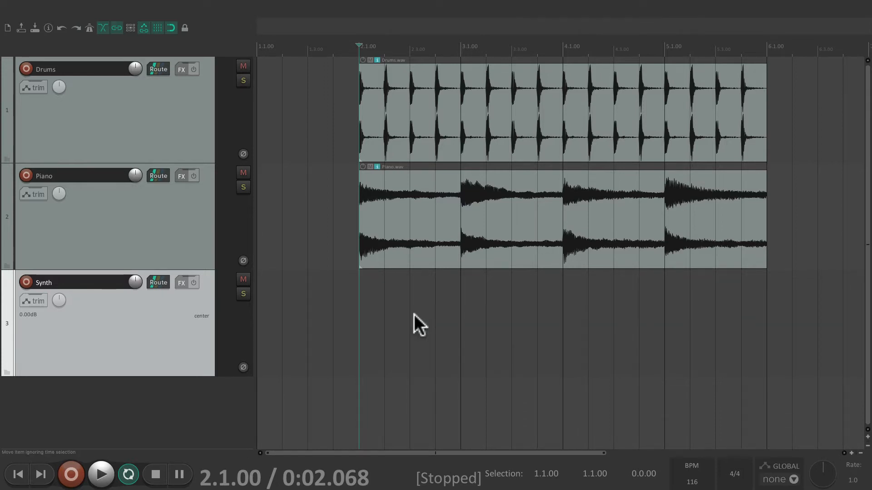
key("ctrl+z")
- Cut the piano loop, paste it on the Piano track at 6.1.00, and undo the paste
left_click(418, 191)
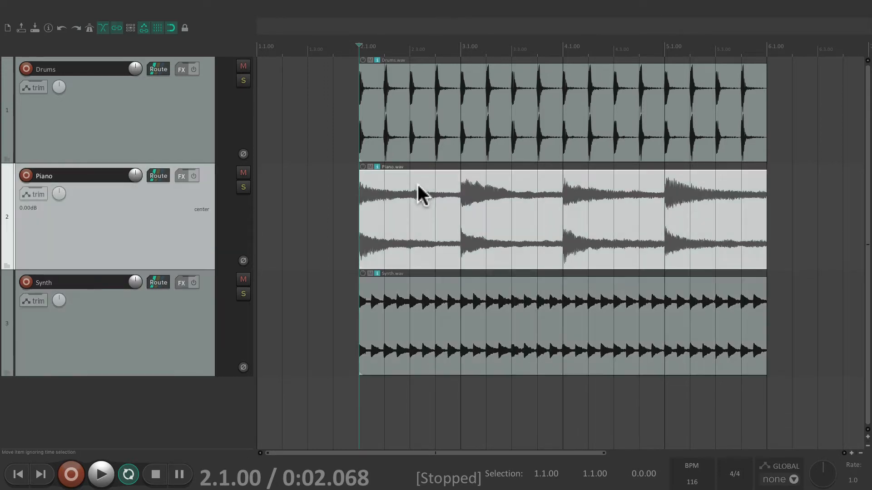
key("Delete")
scroll(418, 186, "right", 10)
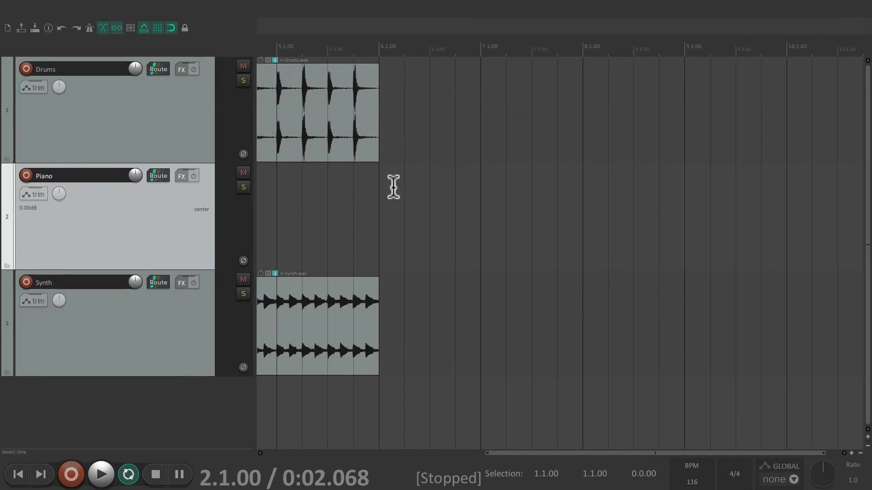
left_click(378, 199)
key("ctrl+v")
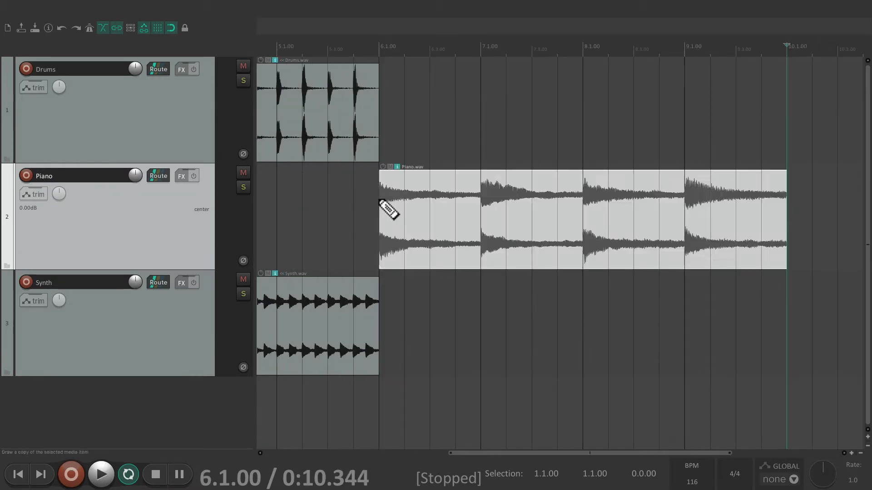
key("ctrl+z")
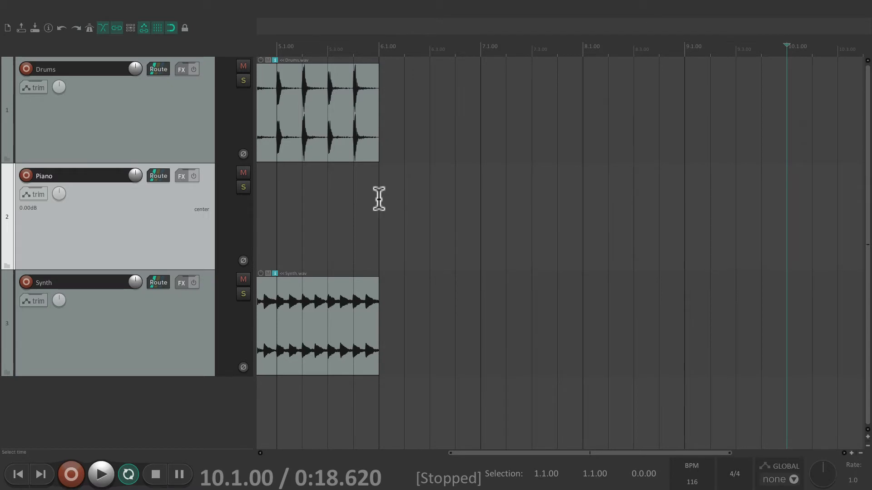
- Paste the cut piano loop back onto the Piano track at 2.1.00
scroll(378, 199, "left", 10)
left_click(349, 195)
key("ctrl+v")
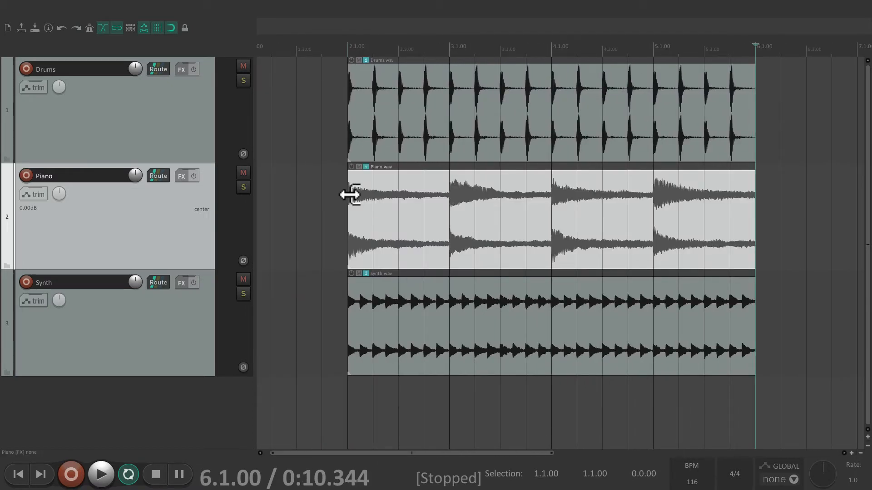
- Undo the recent edits step by step until only the Drums track with its loop remains
key("ctrl+z")
key("ctrl+z")
key("ctrl+z")
key("ctrl+z")
key("ctrl+z")
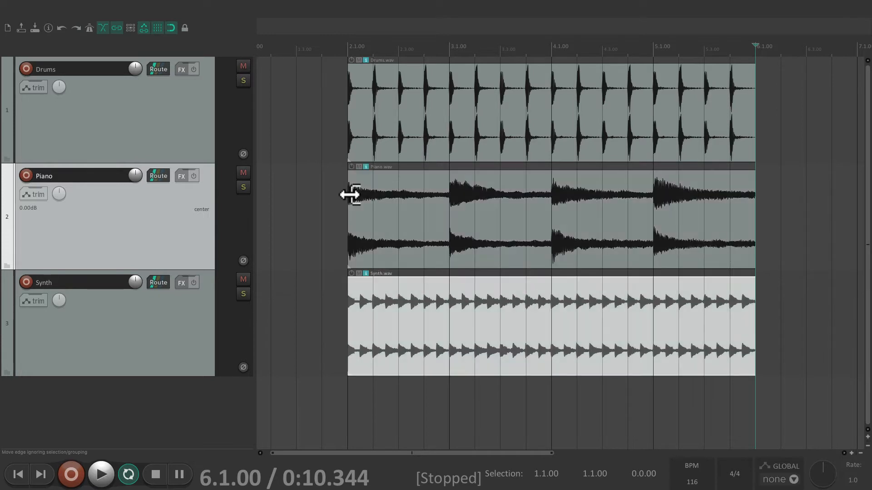
key("ctrl+z")
key("ctrl+z")
key("ctrl+z")
key("ctrl+z")
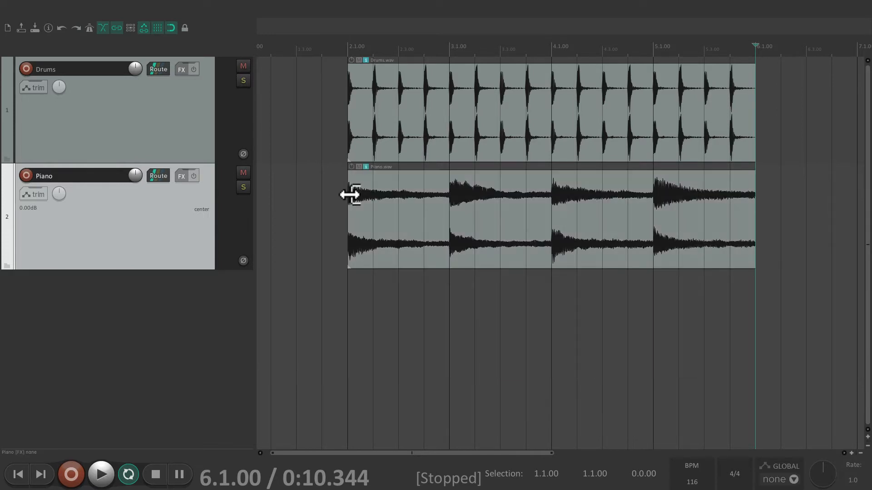
key("ctrl+z")
key("ctrl+z")
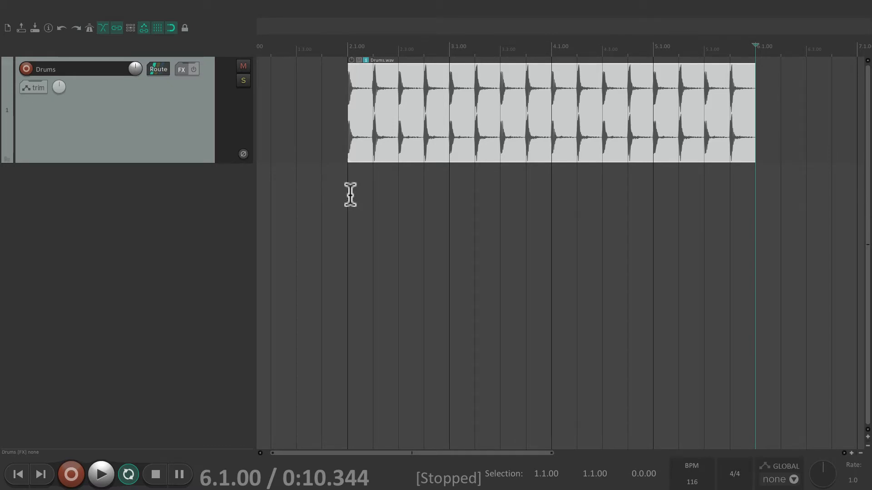
- Redo the undone edits until the Piano and Synth tracks have their loops back at 2.1.00
key("ctrl+shift+z")
key("ctrl+shift+z")
key("ctrl+shift+z")
key("ctrl+shift+z")
key("ctrl+shift+z")
key("ctrl+shift+z")
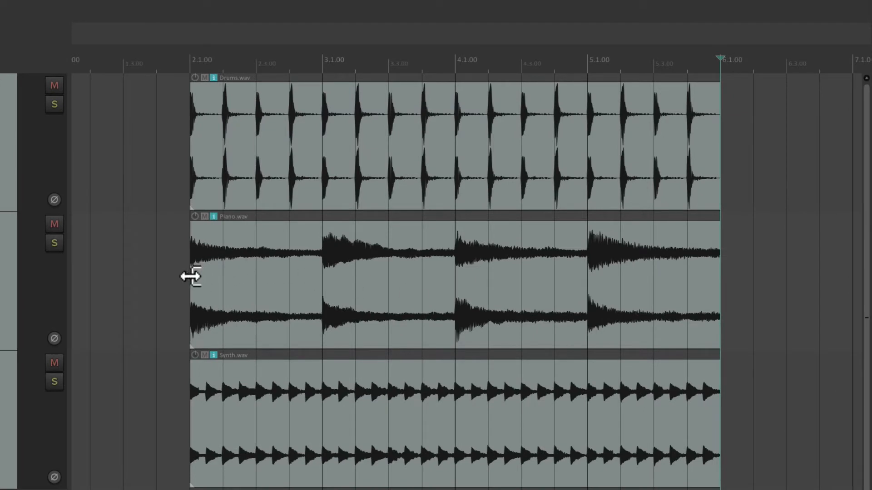
- Try trimming both ends of the piano loop and of all three loops together, returning each edge to its original position
mouse_move(190, 276)
left_mouse_down()
mouse_move(267, 277)
mouse_move(191, 280)
left_mouse_up()
mouse_move(717, 286)
left_mouse_down()
mouse_move(474, 298)
mouse_move(716, 297)
left_mouse_up()
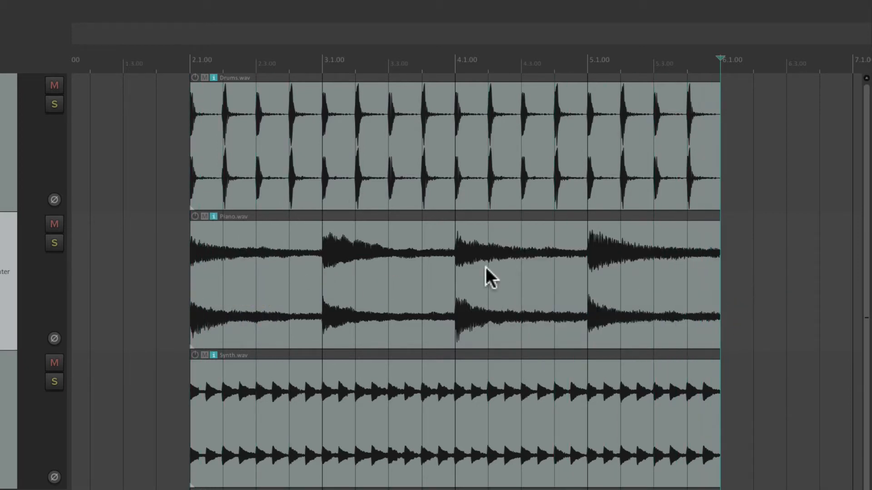
key("super+a")
mouse_move(190, 137)
left_mouse_down()
mouse_move(287, 135)
mouse_move(190, 138)
left_mouse_up()
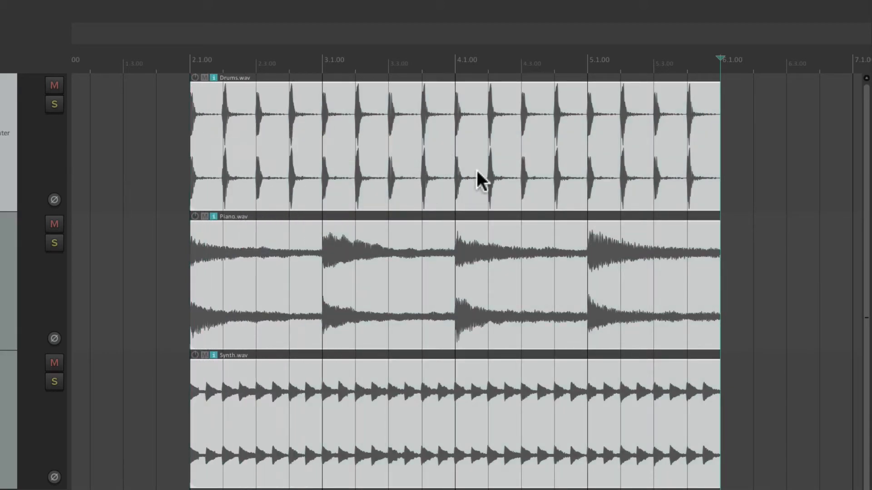
mouse_move(716, 145)
left_mouse_down()
mouse_move(619, 156)
mouse_move(720, 157)
left_mouse_up()
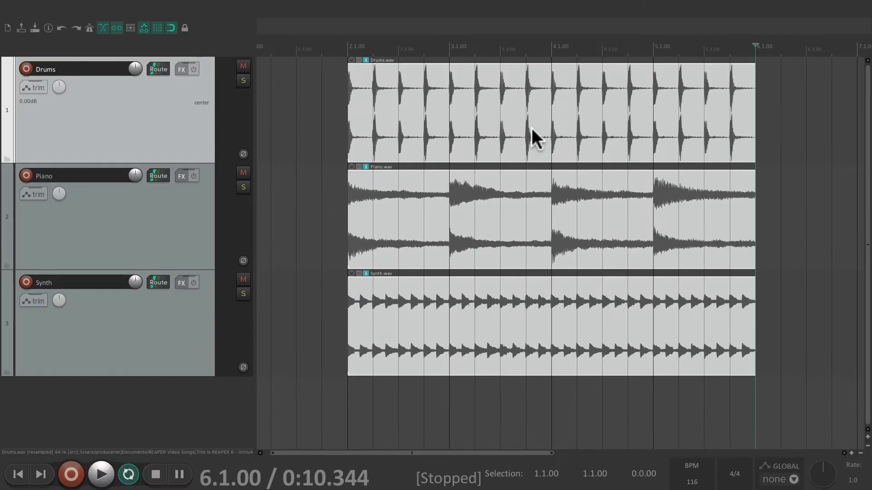
- Extend the end of the drum loop to 10.1.00 so it repeats, and undo the extension
left_click(330, 197)
left_click(512, 102)
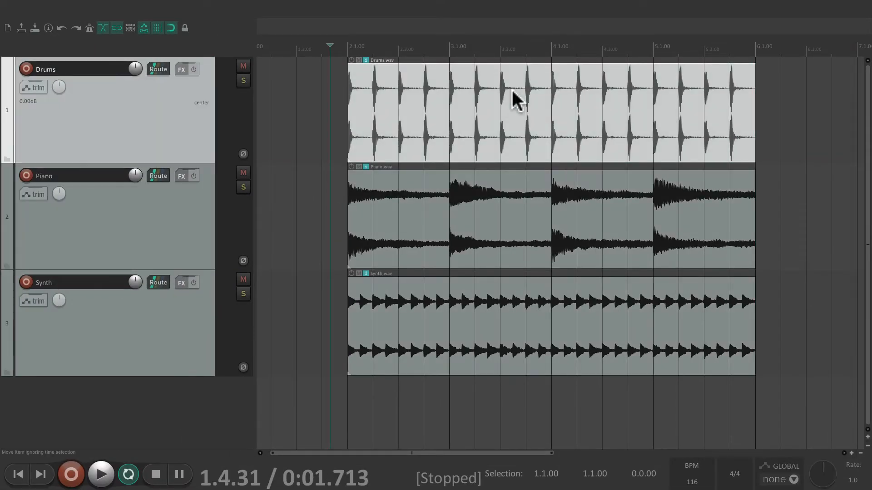
scroll(516, 101, "right", 5)
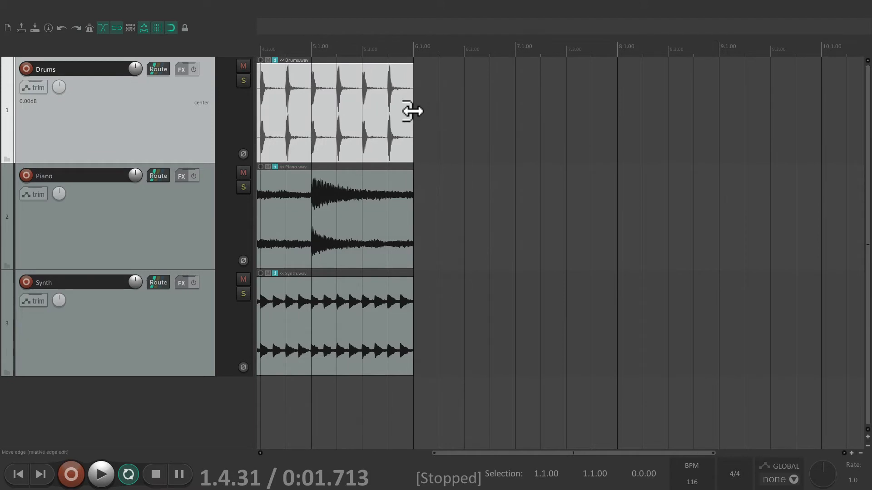
left_click_drag(413, 109, 822, 122)
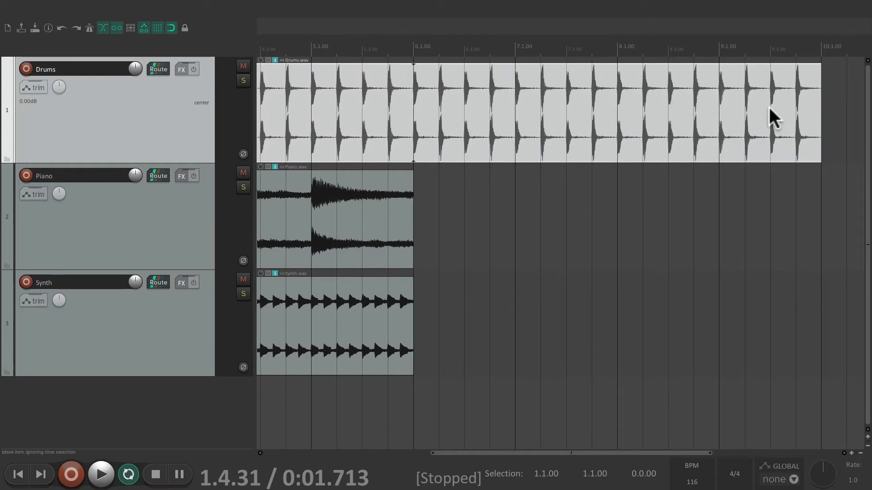
key("ctrl+z")
scroll(770, 108, "left", 5)
key("ctrl+z")
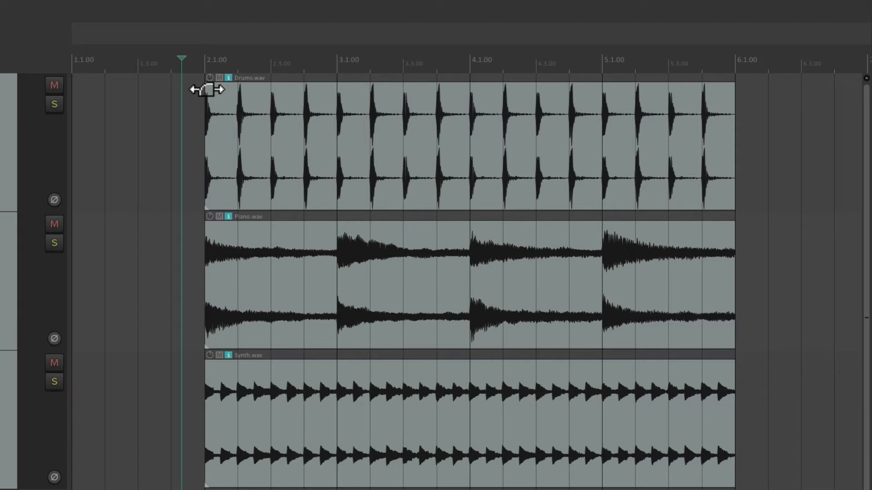
- Fade the drum loop in until 3.1.00 and out from 5.1.00, and undo both fades
left_click_drag(206, 90, 337, 97)
left_click_drag(734, 89, 604, 114)
key("ctrl+z")
key("ctrl+z")
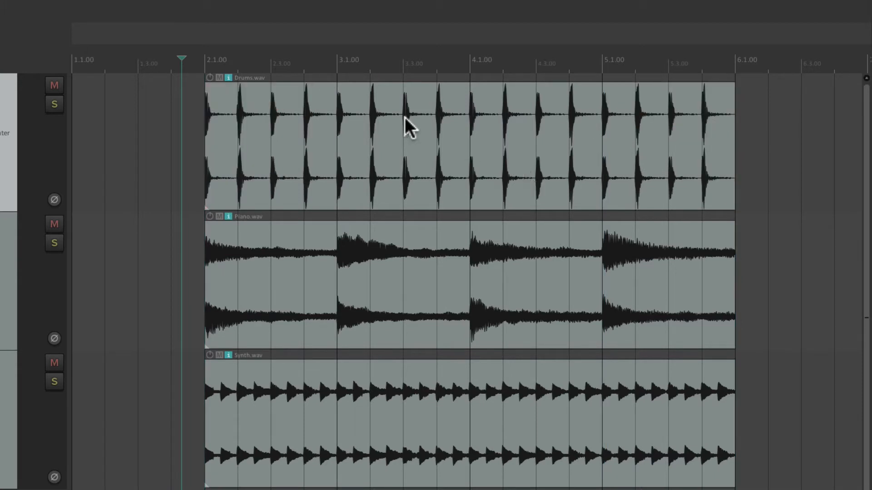
- Apply a fade-in ending at about 3.1.00 and a fade-out starting at 5.1.00 to all three loops together
left_click(352, 112)
left_click(374, 266, "ctrl")
left_click(360, 394, "ctrl")
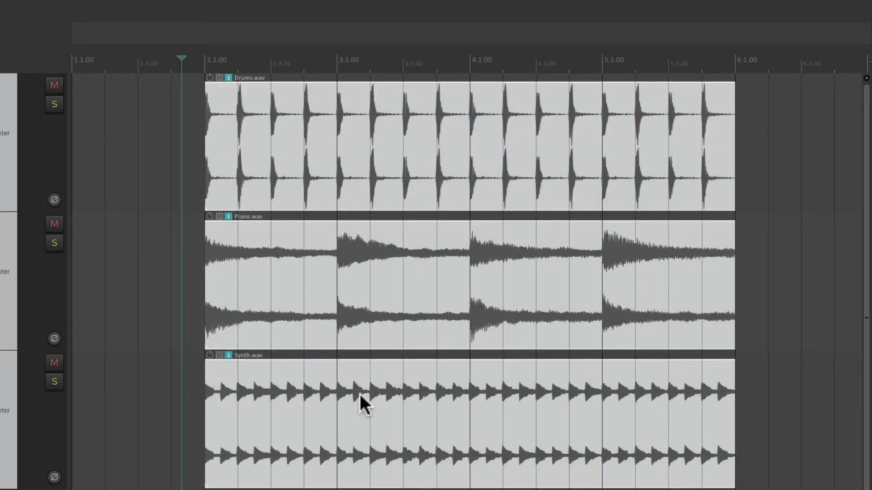
left_click_drag(211, 86, 340, 102)
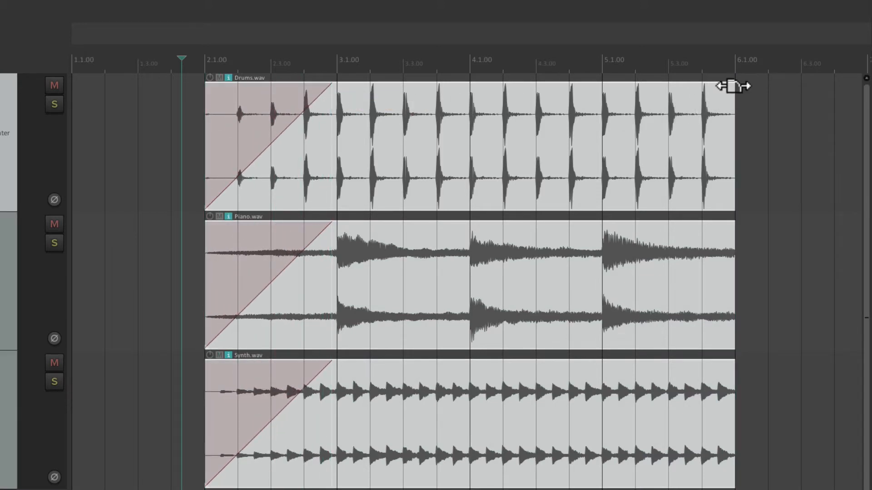
left_click_drag(733, 86, 602, 108)
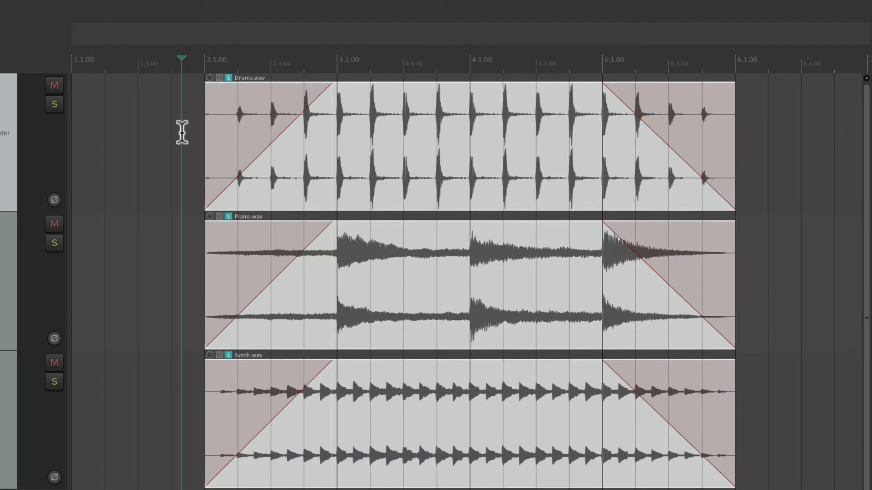
- Play the faded loops from just before 2.1.00, and undo the fade-in and fade-out
left_click(178, 134)
key("space")
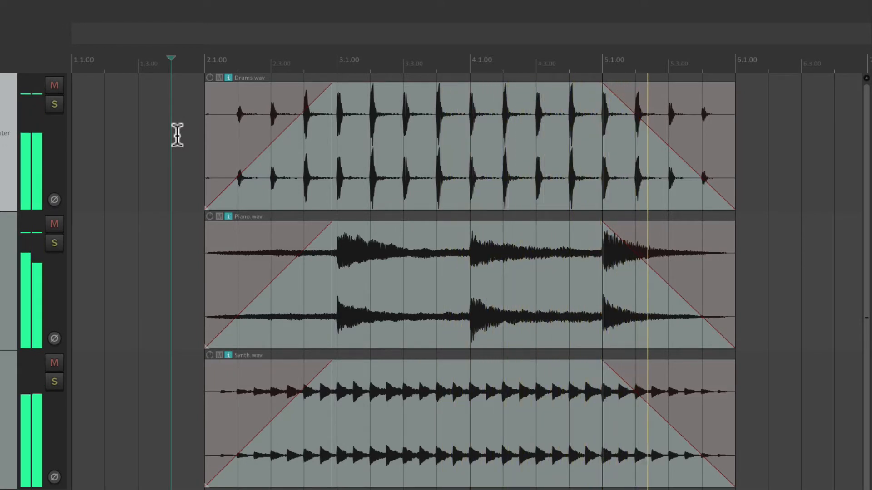
key("space")
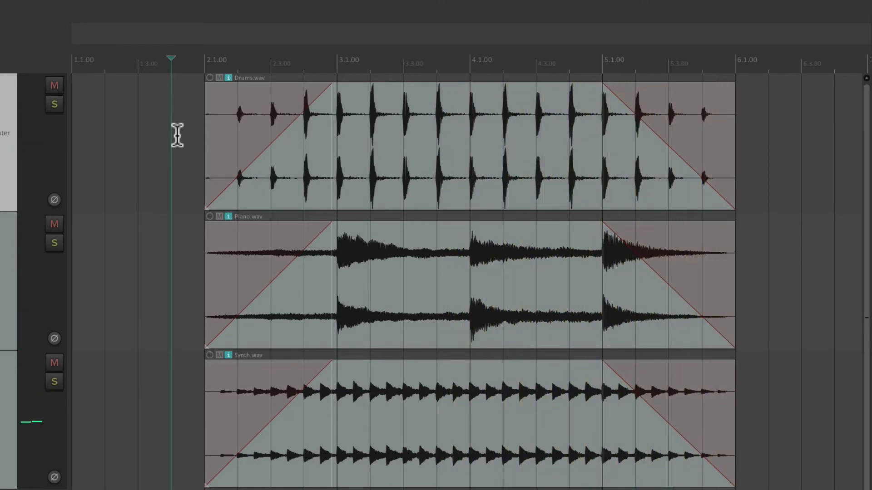
key("ctrl+z")
key("ctrl+z")
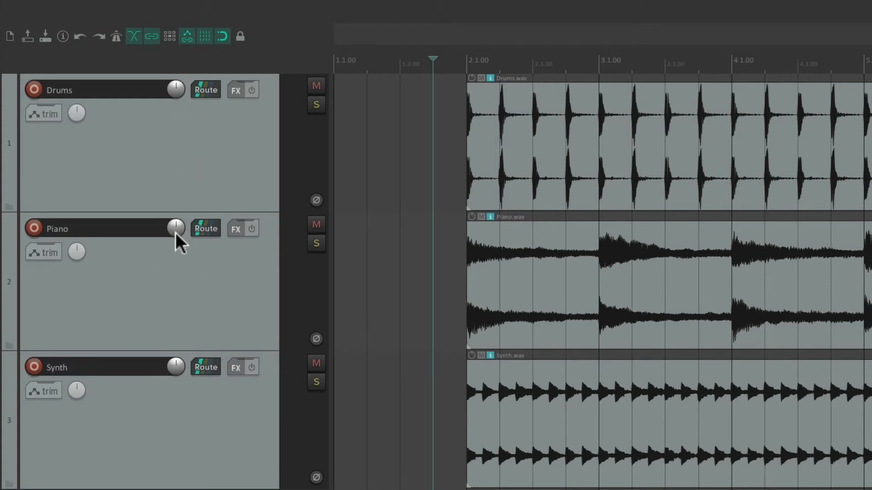
- Try muting and unmuting the Drums and Piano tracks, and soloing and unsoloing the Drums track
left_click(309, 89)
left_click(310, 88)
left_click(315, 224)
left_click(315, 224)
left_click(318, 106)
left_click(318, 106)
- Mute the Piano and Synth tracks, and try out the Drums track's volume while it plays alone
left_click(317, 224)
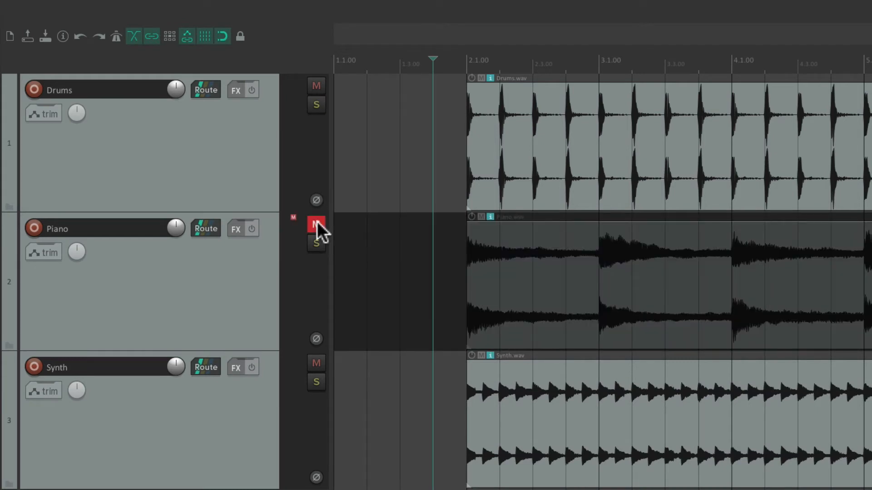
left_click(317, 363)
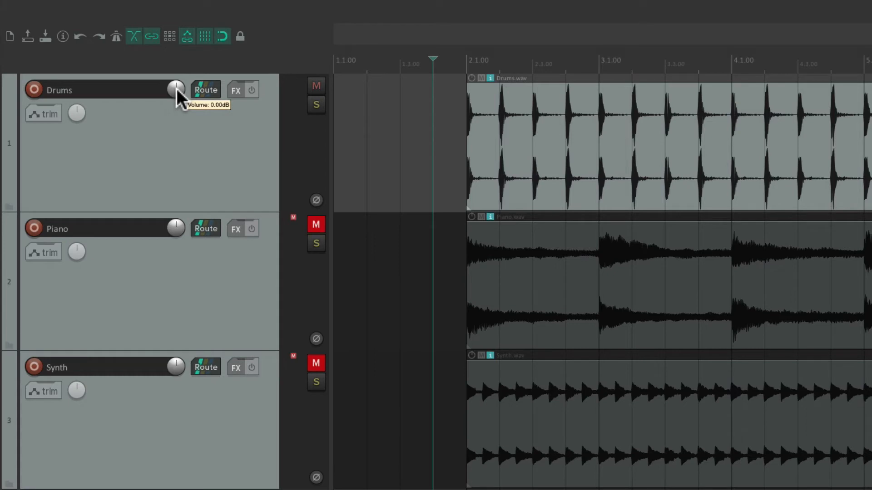
key("space")
mouse_move(176, 89)
left_mouse_down()
mouse_move(176, 109)
mouse_move(176, 89)
left_mouse_up()
key("space")
- Unmute the Piano track and lower its volume slightly while it plays with the drums
left_click(320, 225)
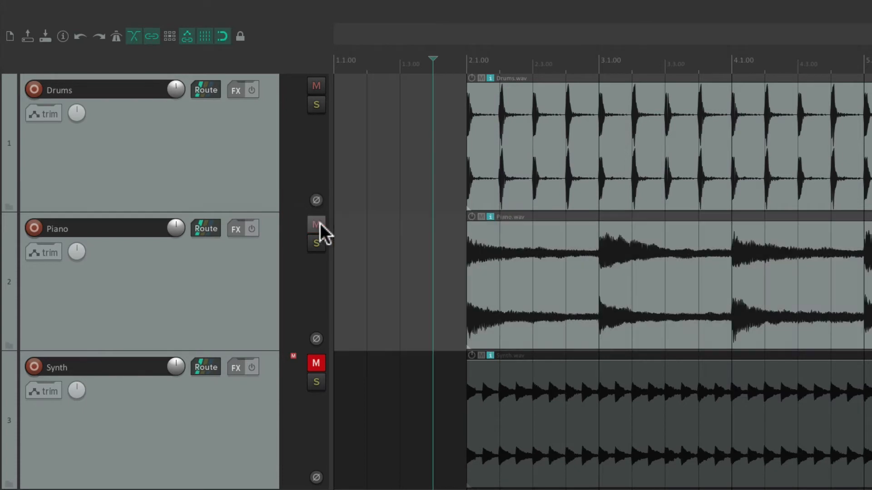
mouse_move(175, 223)
key("space")
left_click_drag(175, 223, 175, 235)
key("space")
- Unmute the Synth track and lower its volume to about -2.65 dB while all three tracks play
left_click(316, 363)
key("space")
mouse_move(173, 364)
left_mouse_down()
mouse_move(173, 383)
mouse_move(172, 361)
left_mouse_up()
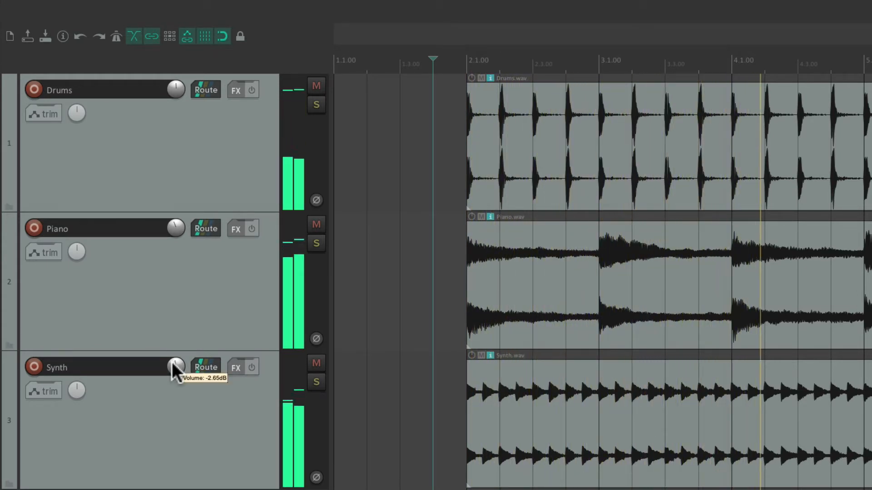
key("space")
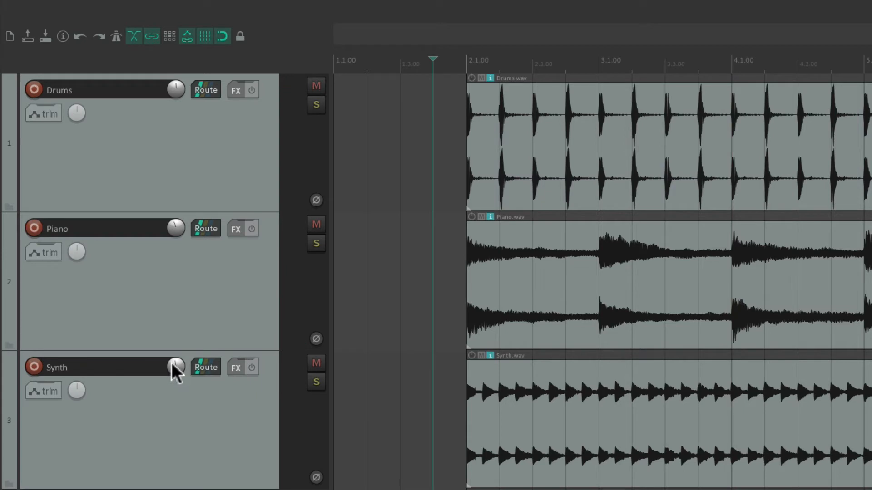
- Solo the Synth track, listen to it alone, and clear the solo
left_click(320, 385)
key("space")
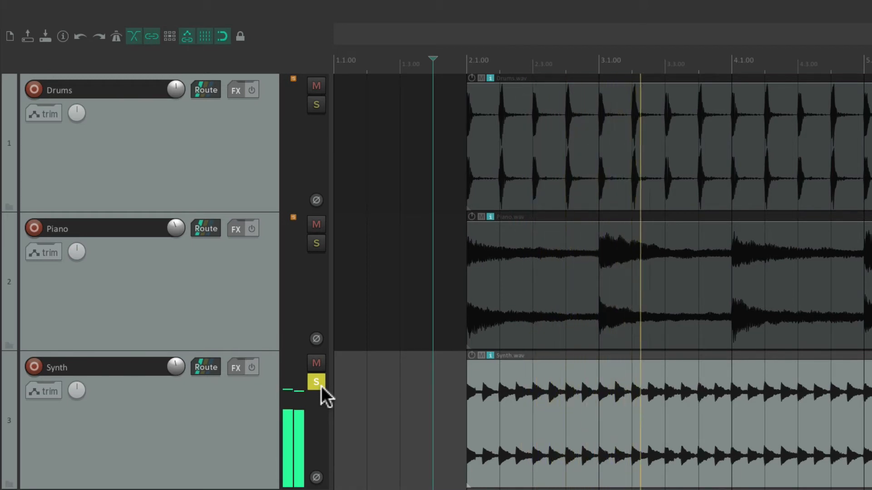
key("space")
left_click(320, 385)
- Solo the Piano track, listen to it alone, and clear the solo
left_click(320, 244)
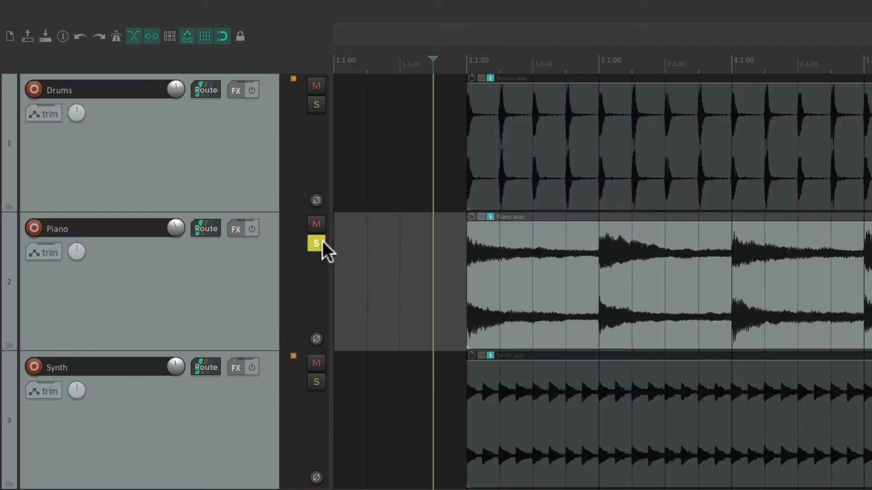
key("space")
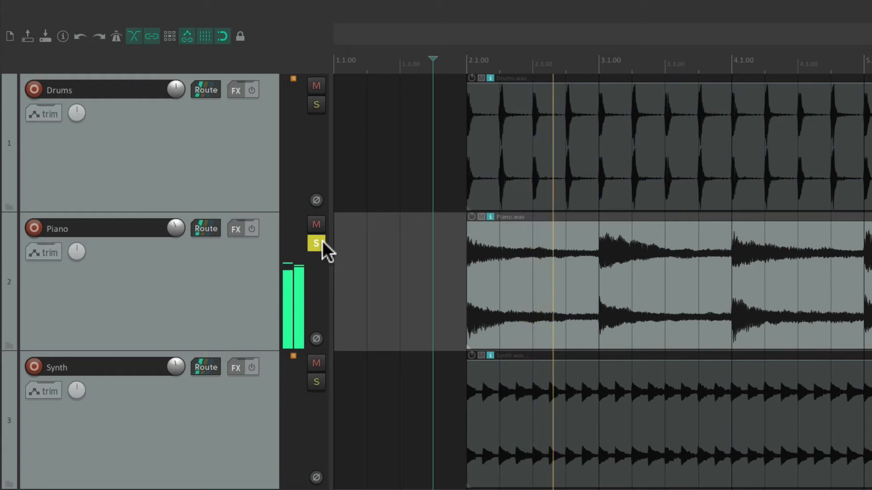
key("space")
left_click(316, 244)
- Solo the Drums track, listen to it alone, and clear the solo
left_click(314, 102)
key("space")
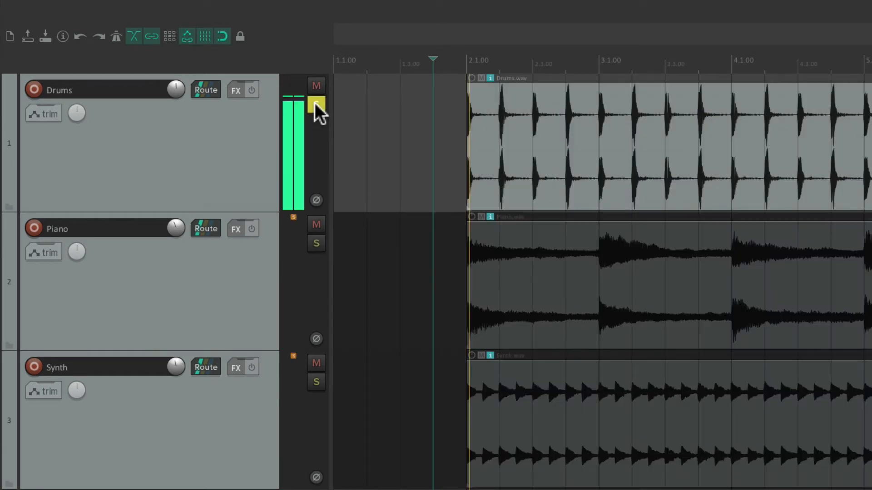
key("space")
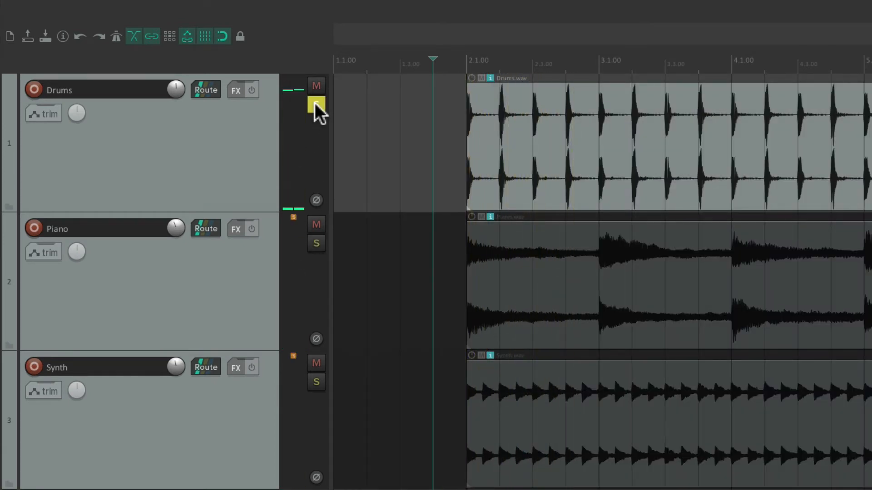
left_click(315, 103)
- Mute the Piano and Synth tracks, play the project, and unmute them one after the other before stopping
left_click(316, 222)
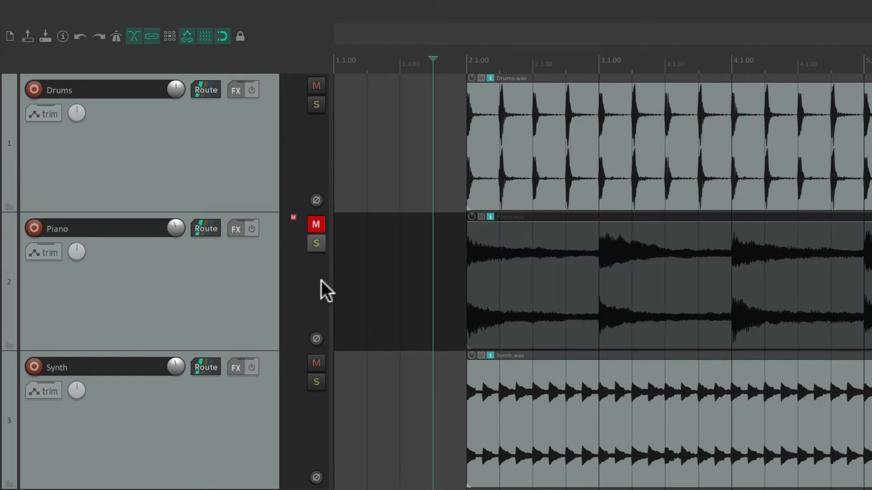
left_click(316, 363)
key("space")
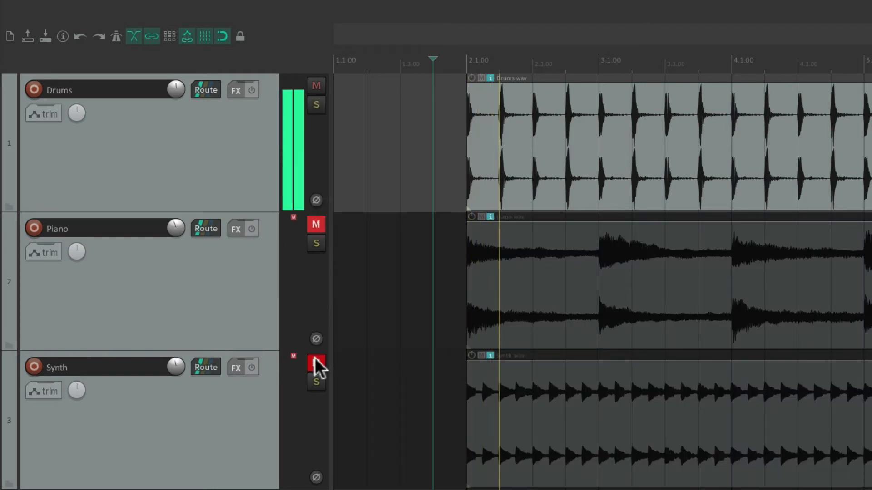
left_click(315, 224)
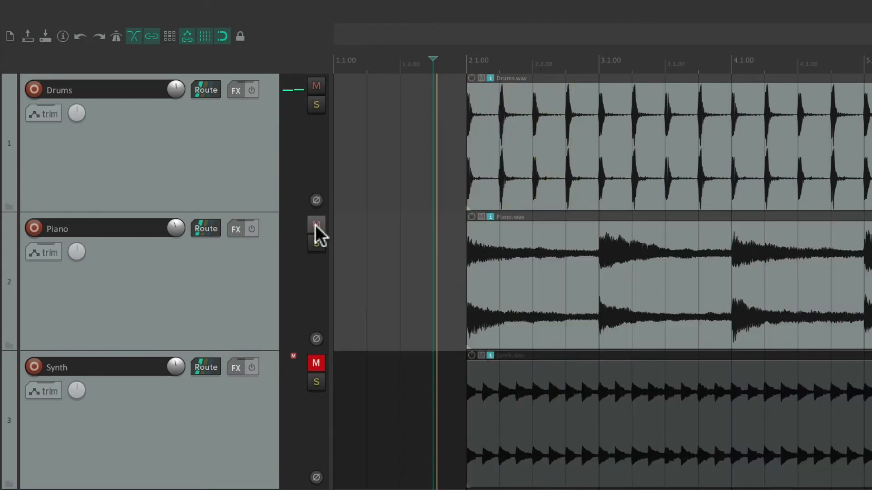
left_click(319, 360)
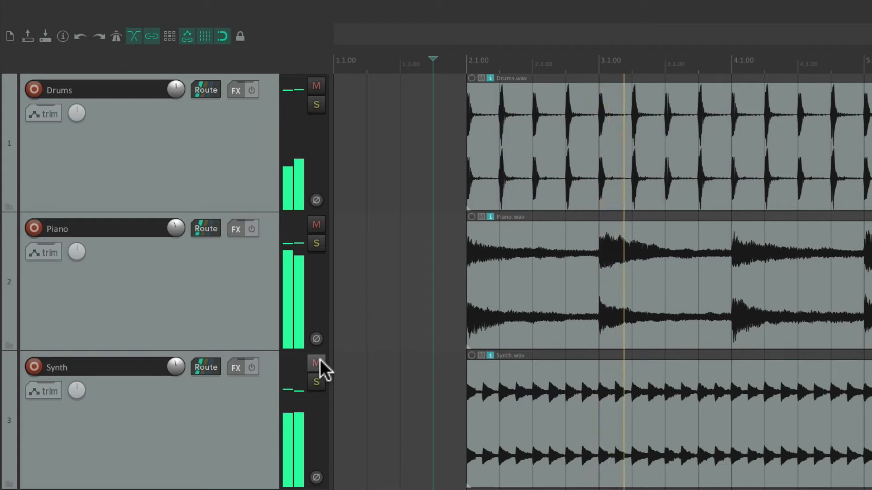
key("space")
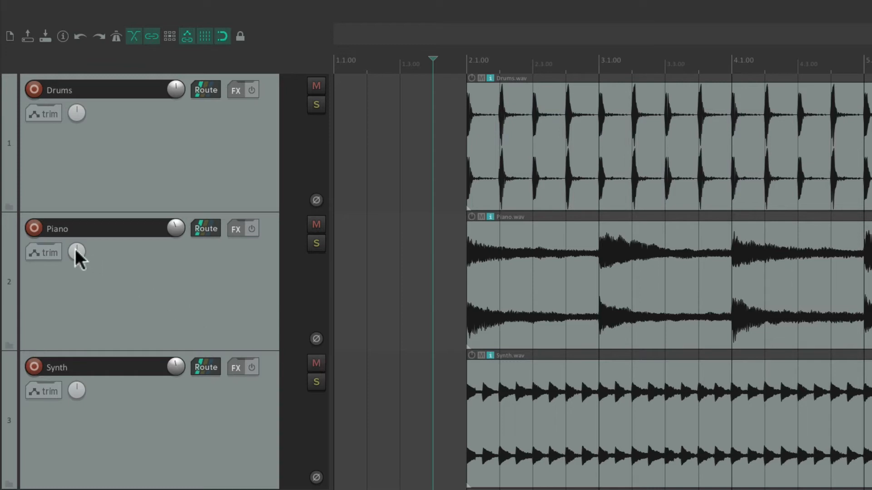
- Pan the Piano track far left and the Synth track far right, and start playback
left_click_drag(75, 249, 77, 314)
left_click_drag(74, 393, 165, 396)
key("space")
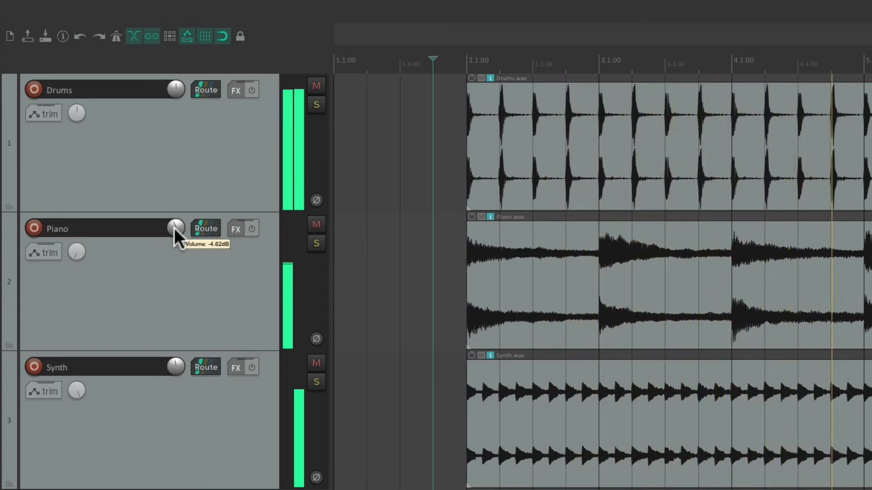
- Raise the Piano volume to about -1.51 dB, stop playback, and return the Piano and Synth pans to centre
left_click_drag(175, 229, 175, 221)
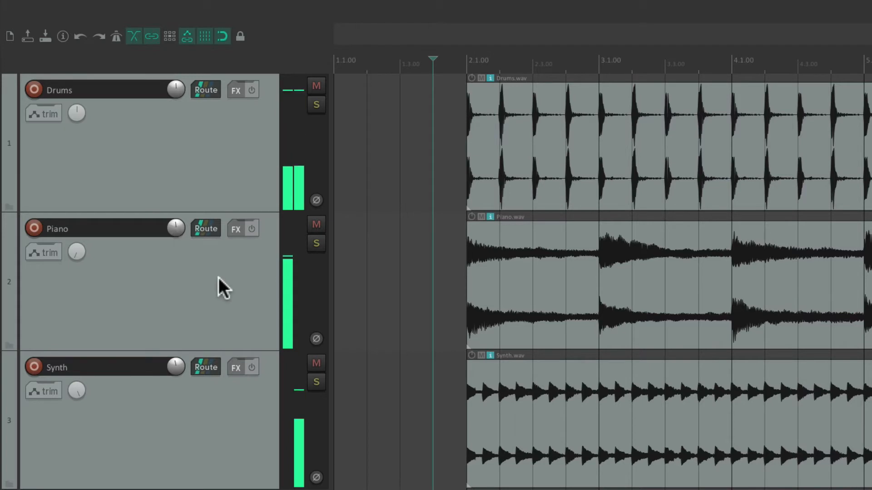
key("space")
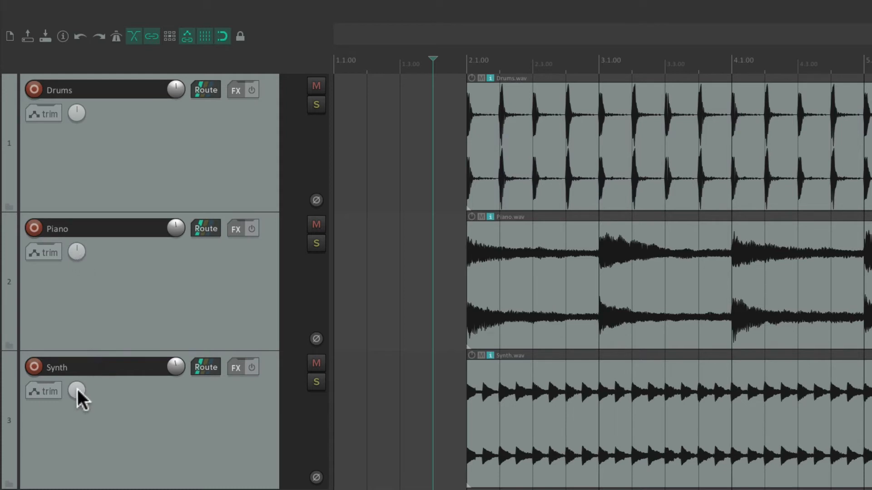
mouse_move(76, 390)
- Examine the Drums track's plug-in browser, its routing window with the send destinations, and its envelope options, closing each one
left_click(234, 93)
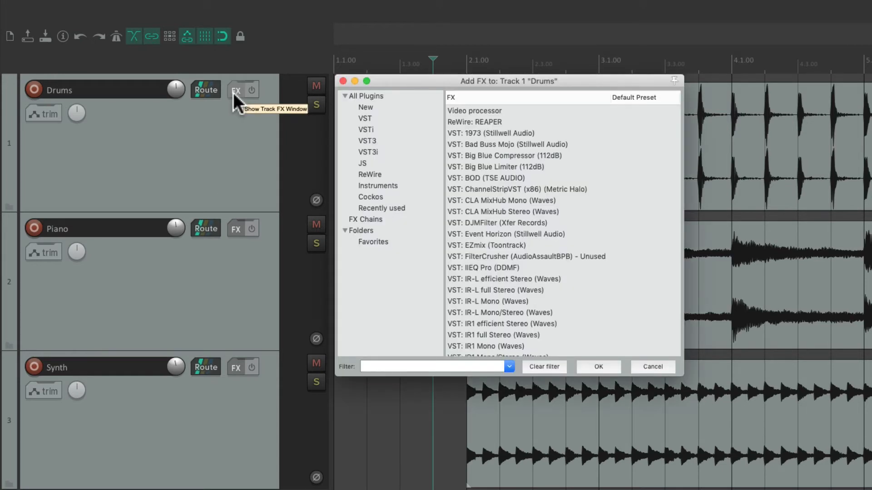
left_click(343, 81)
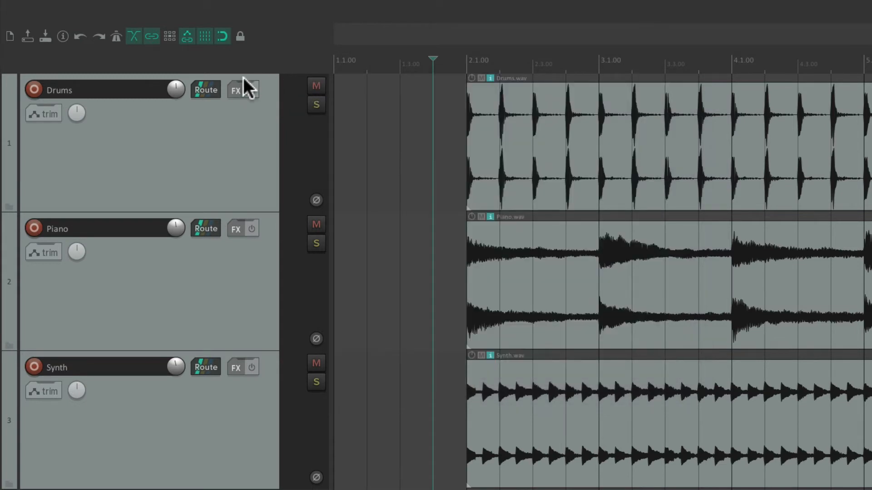
left_click(205, 94)
left_click(403, 185)
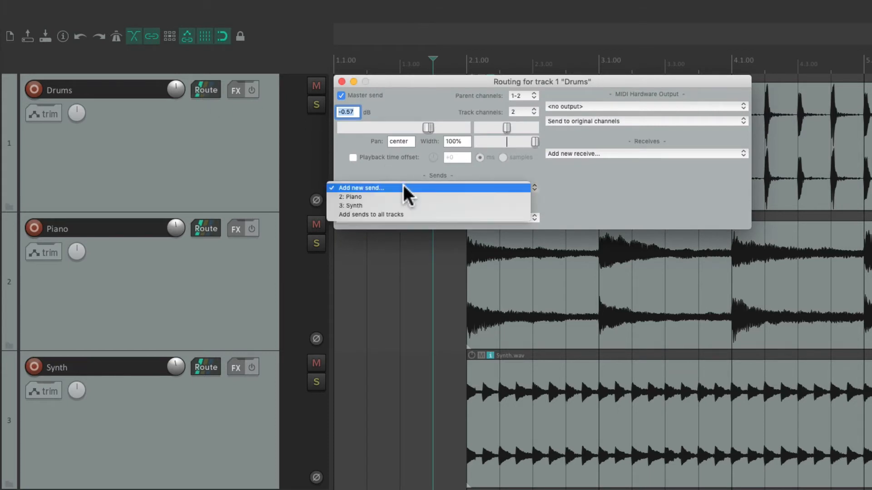
left_click(407, 186)
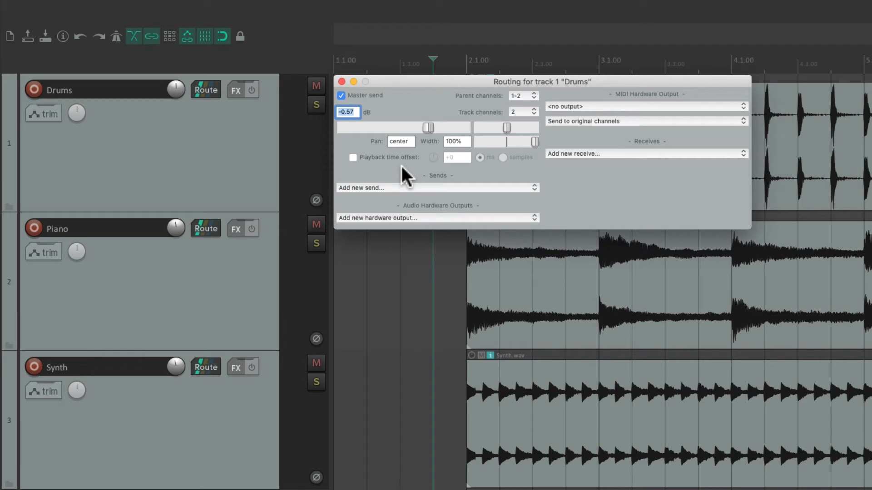
left_click(342, 82)
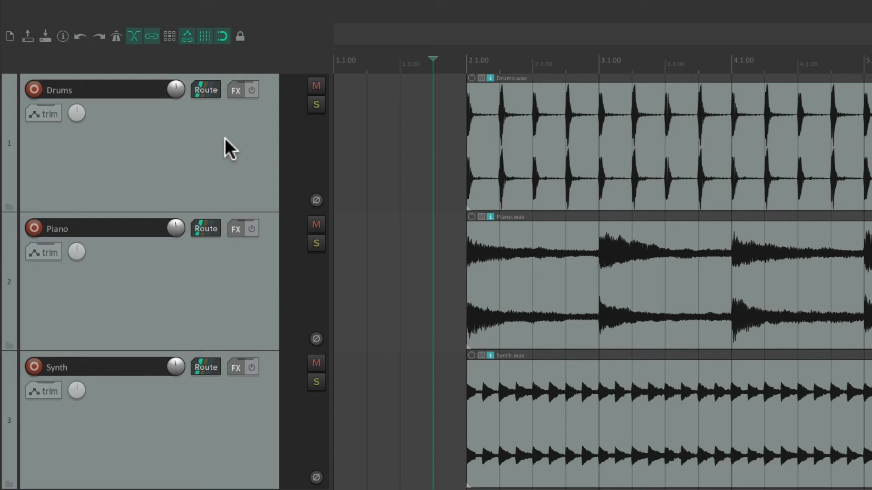
left_click(31, 114)
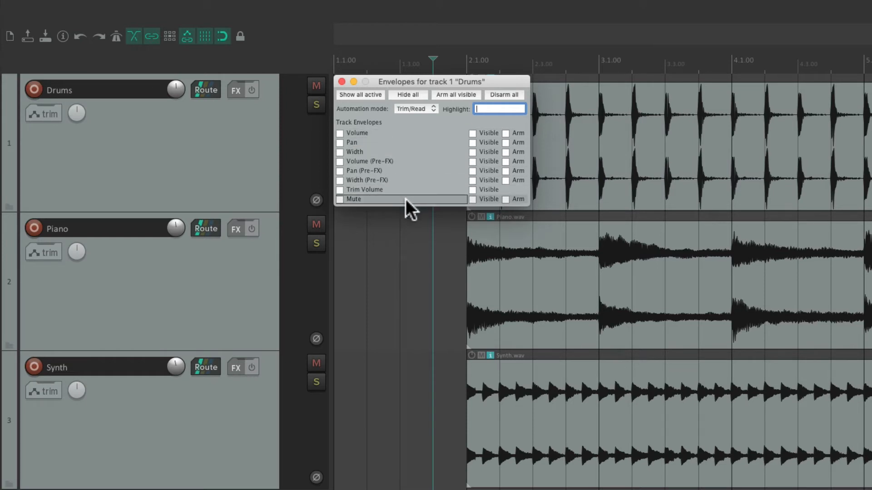
left_click(341, 81)
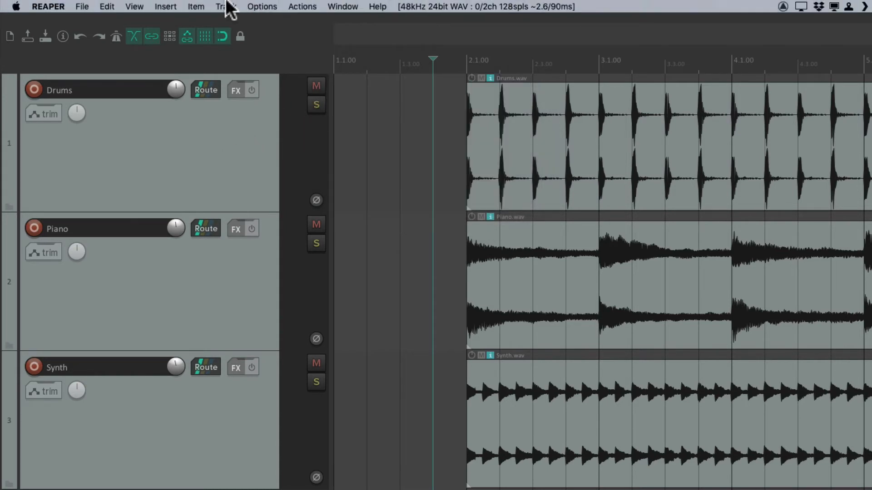
- Show the mixer as a floating window and enlarge its track and master fader sections
left_click(134, 6)
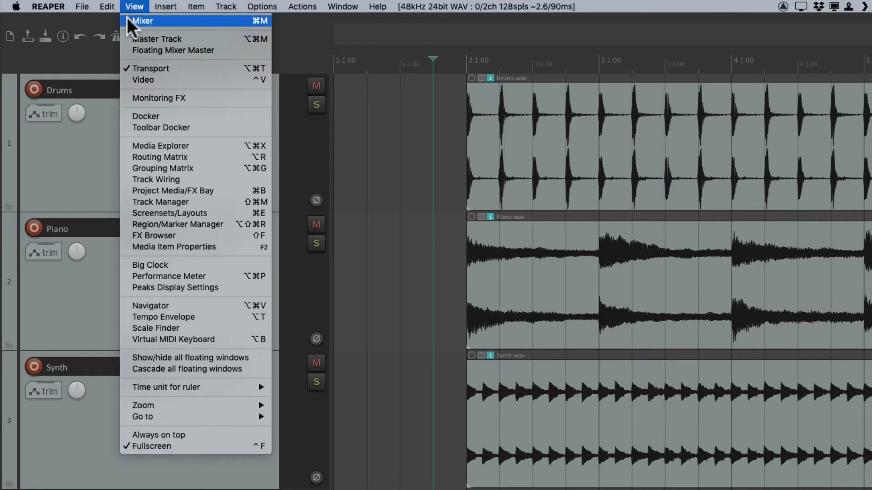
left_click(127, 19)
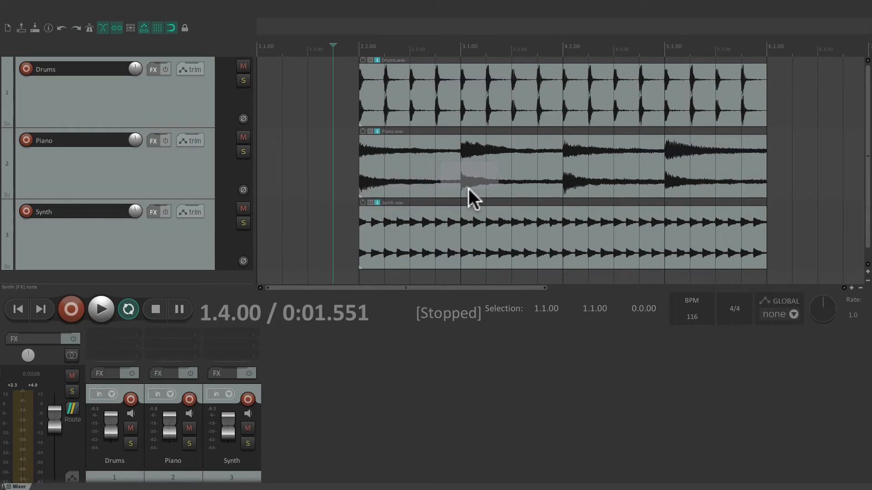
left_click_drag(468, 189, 470, 189)
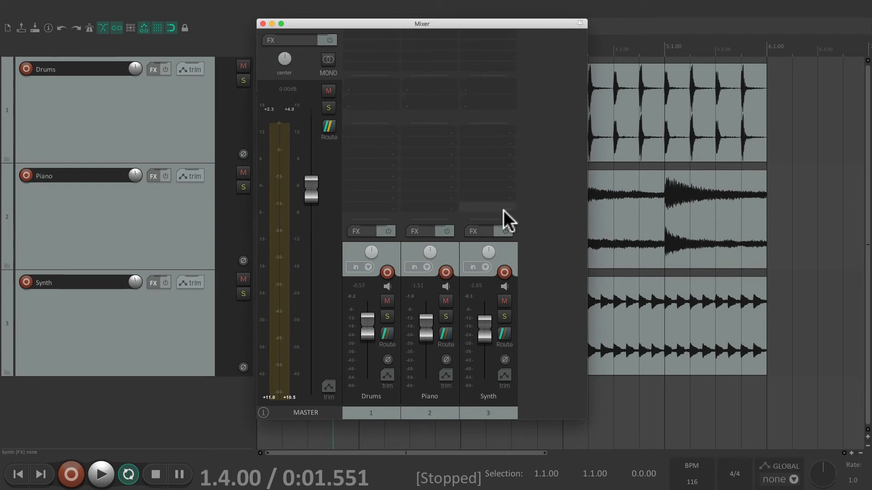
left_click_drag(490, 219, 496, 146)
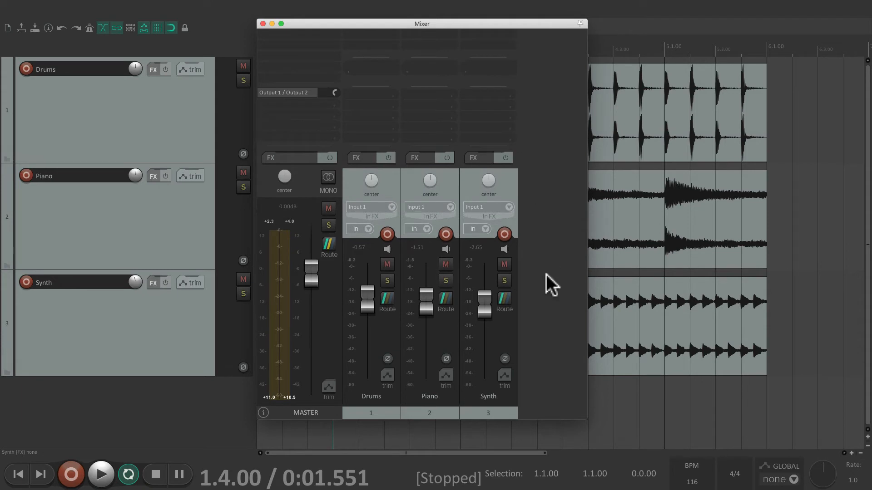
- Lower the mixer faders during playback to about -2.22 dB for Drums, -3.58 dB for Piano and -3.73 dB for Synth, and close the mixer
key("space")
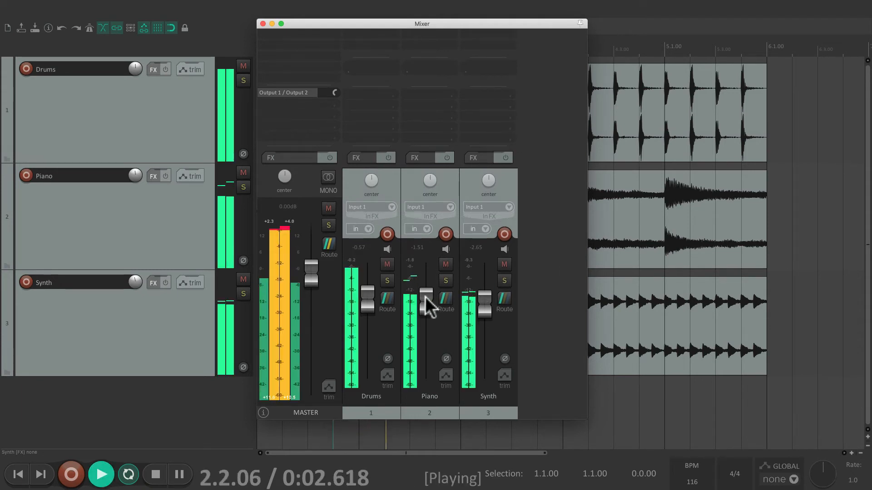
left_click_drag(426, 302, 426, 310)
mouse_move(485, 318)
left_mouse_down()
mouse_move(487, 356)
mouse_move(488, 321)
left_mouse_up()
mouse_move(426, 314)
left_mouse_down()
mouse_move(440, 366)
mouse_move(428, 312)
left_mouse_up()
mouse_move(372, 311)
left_mouse_down()
mouse_move(369, 346)
mouse_move(370, 305)
left_mouse_up()
key("space")
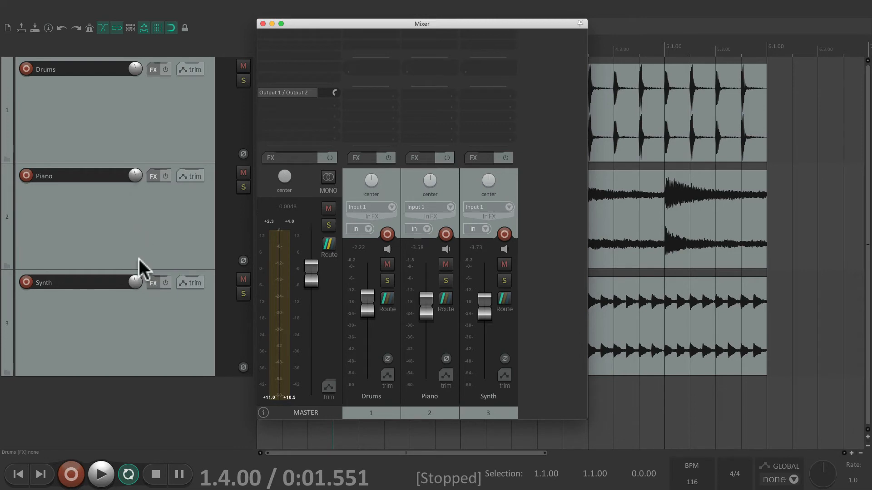
key("super+m")
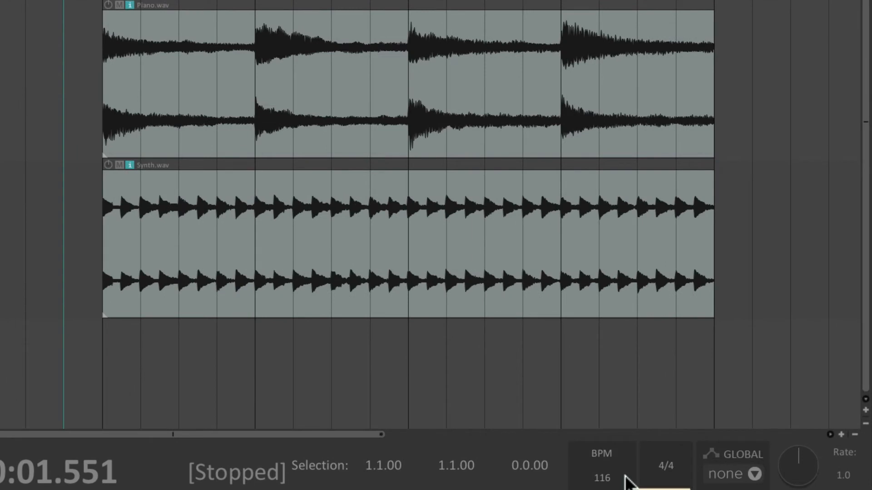
- Set the project tempo to 125 BPM
double_click(616, 476)
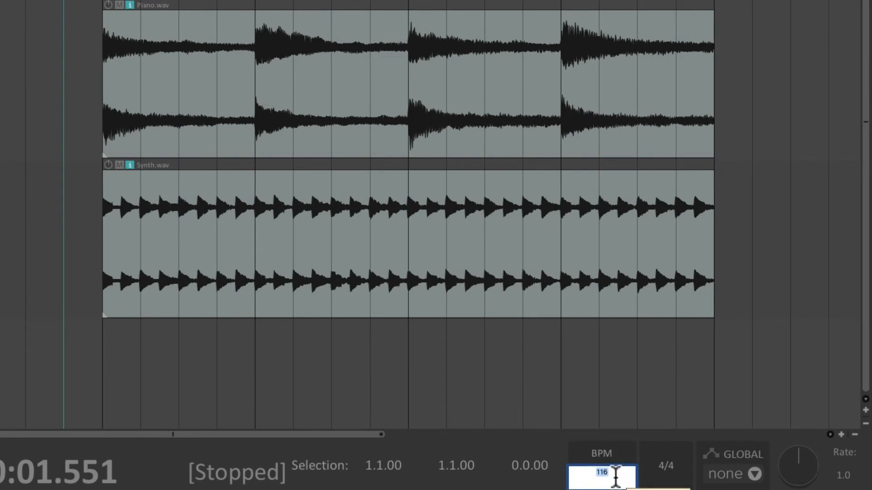
type("125")
key("Return")
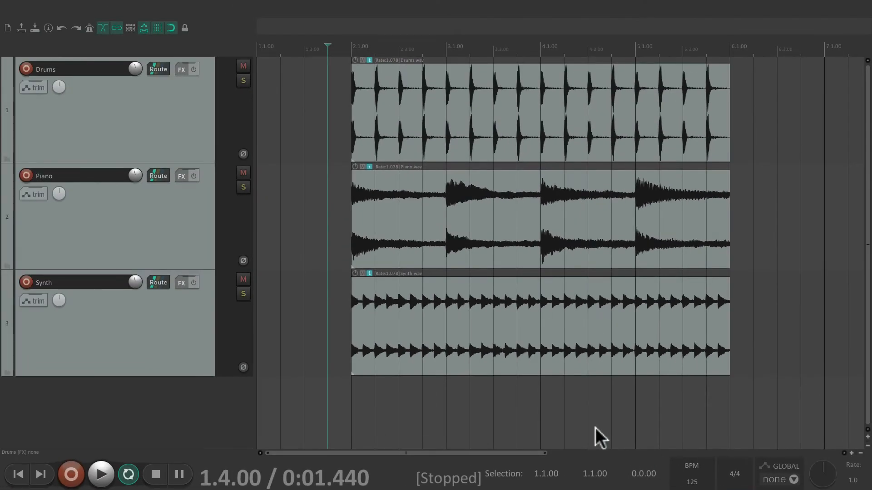
- Move the edit cursor to the start of the items at 2.1.00, listen to the faster tempo, and stop
key("Tab")
key("space")
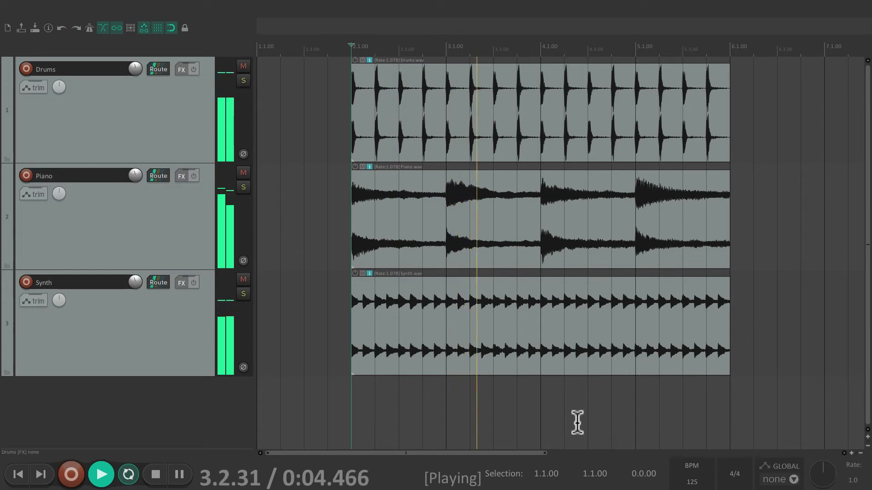
key("space")
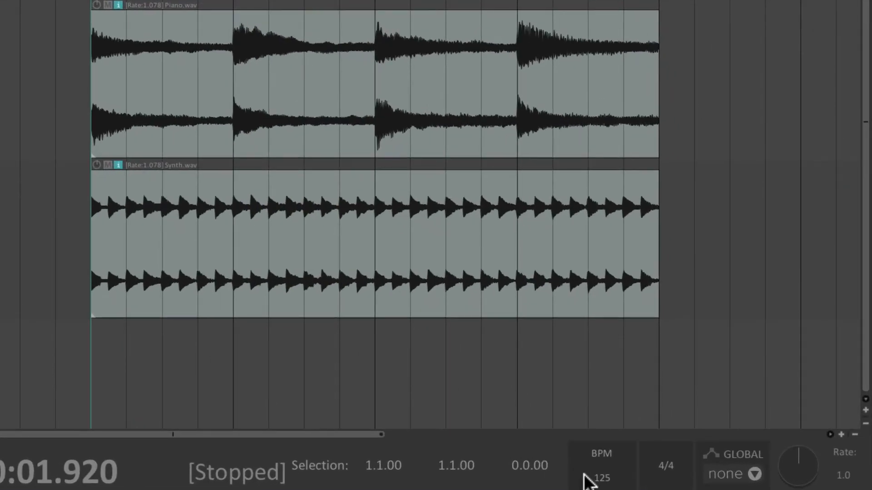
- Set the project tempo to 100 BPM, listen to the slower loops, and stop playback
double_click(683, 481)
type("100")
key("Return")
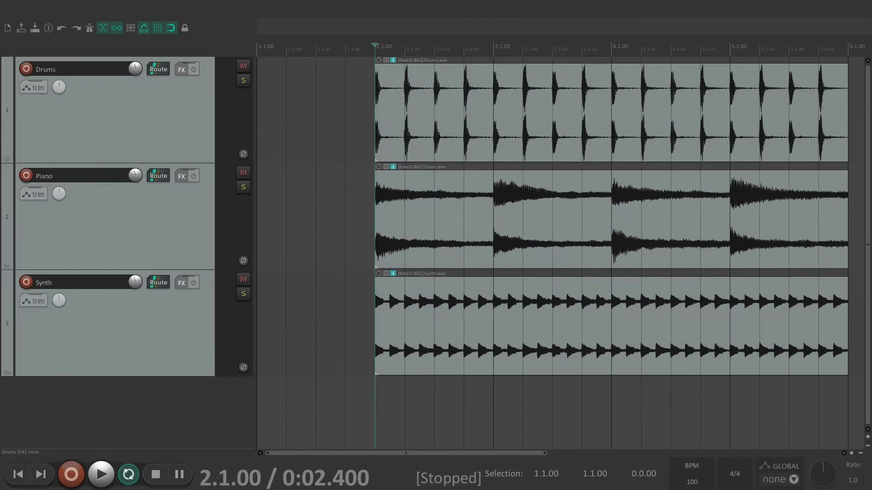
key("space")
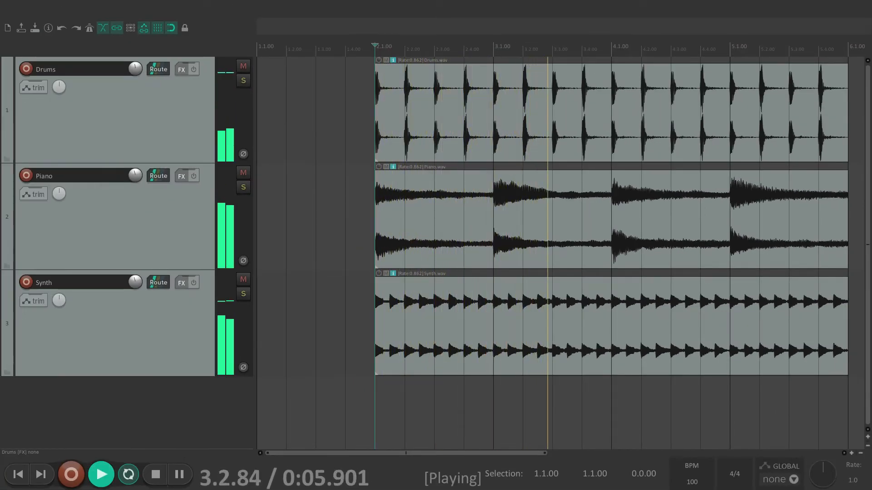
key("space")
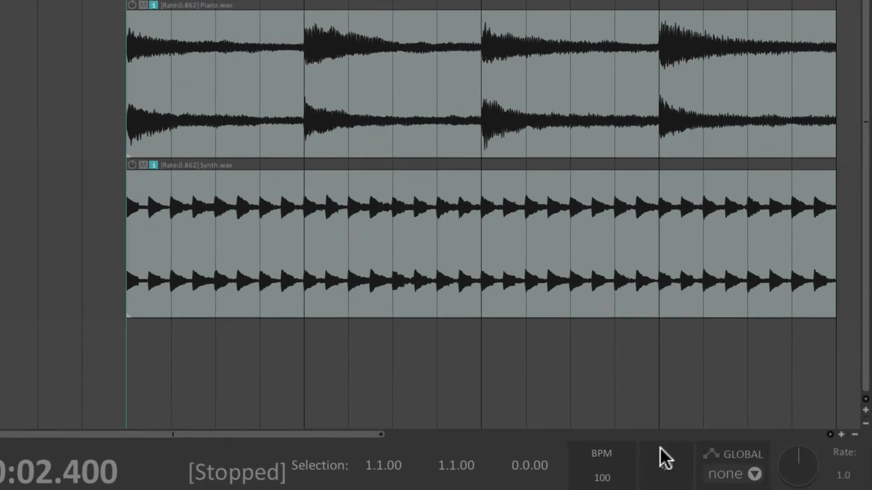
- Set the project tempo to 116 BPM
double_click(699, 480)
type("116")
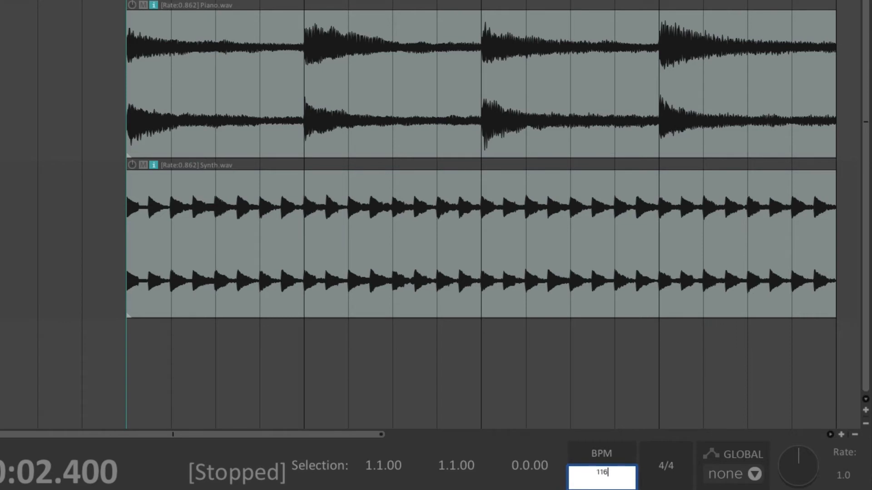
key("Return")
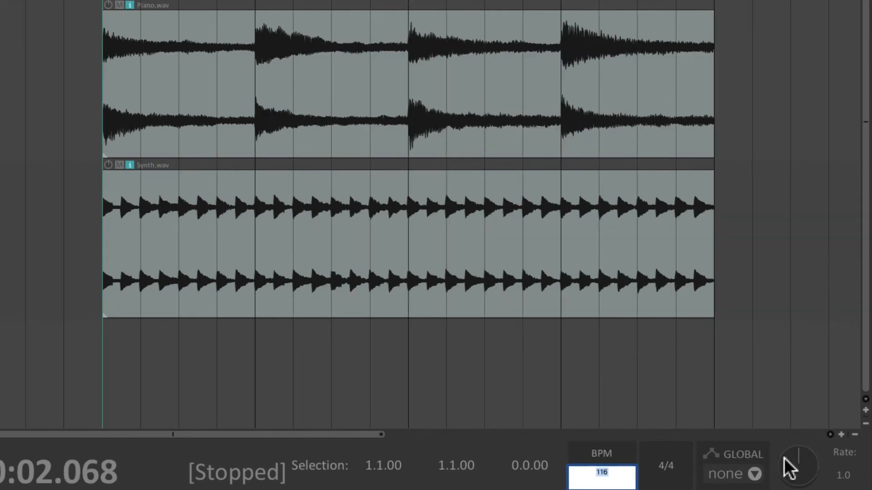
- Lower the playback rate to 0.838, listen to the project at that rate, and stop
mouse_move(789, 468)
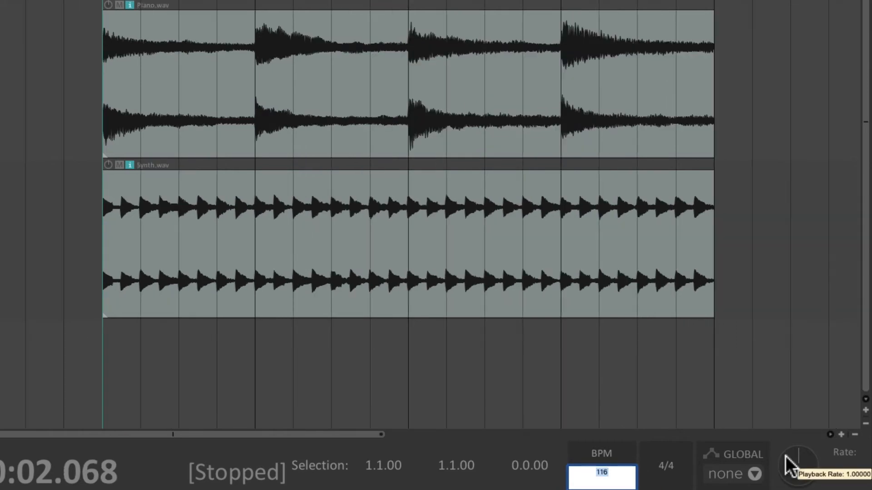
left_click_drag(785, 455, 786, 470)
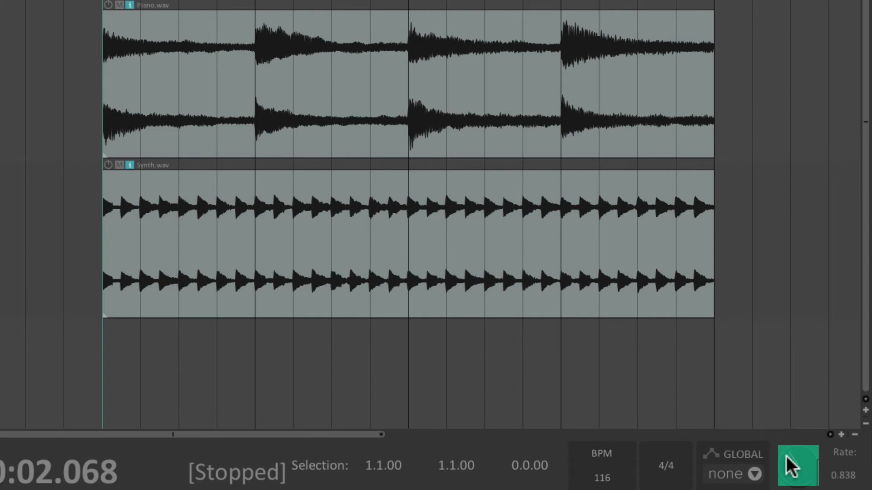
key("space")
mouse_move(791, 457)
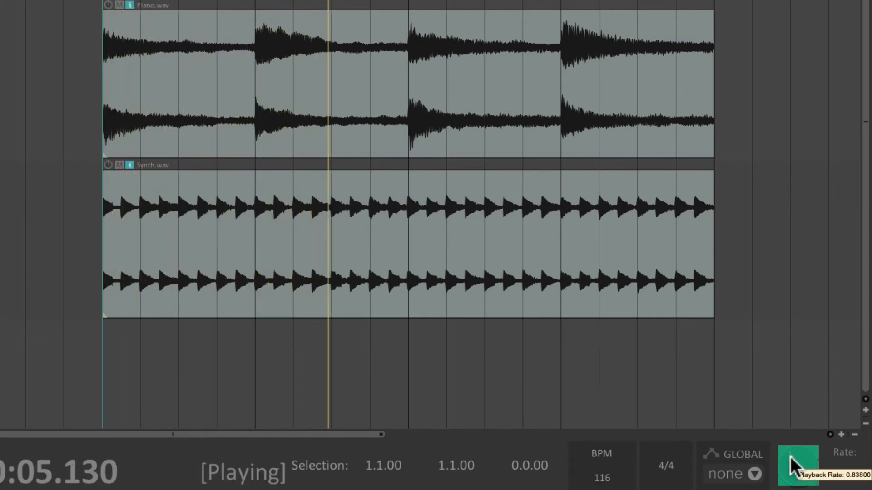
key("space")
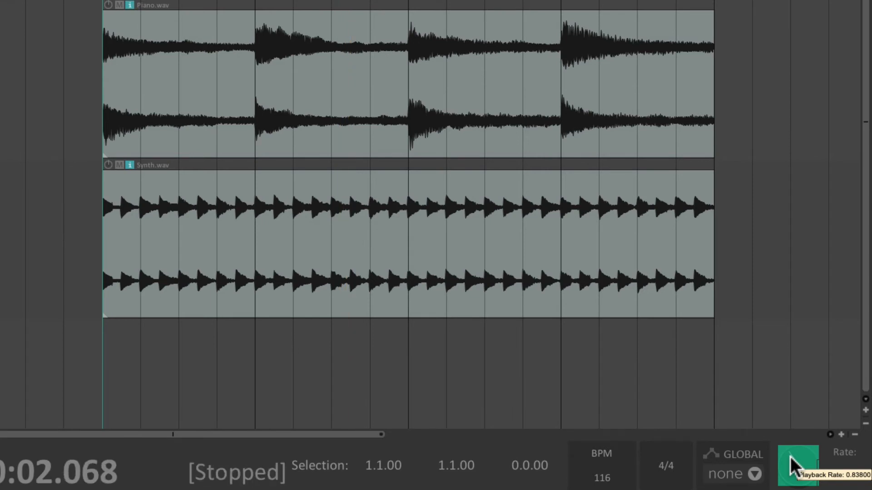
- Lower the playback rate further to 0.796, listen to the project at that rate, and stop
scroll(790, 457, "down", 2)
key("space")
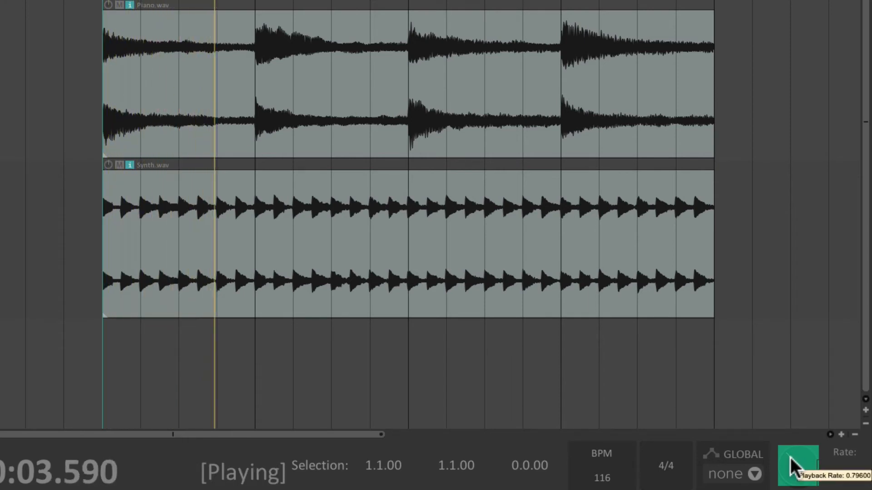
key("space")
- Raise the playback rate to 1.768, listen to the project at that rate, and stop
scroll(790, 457, "up", 10)
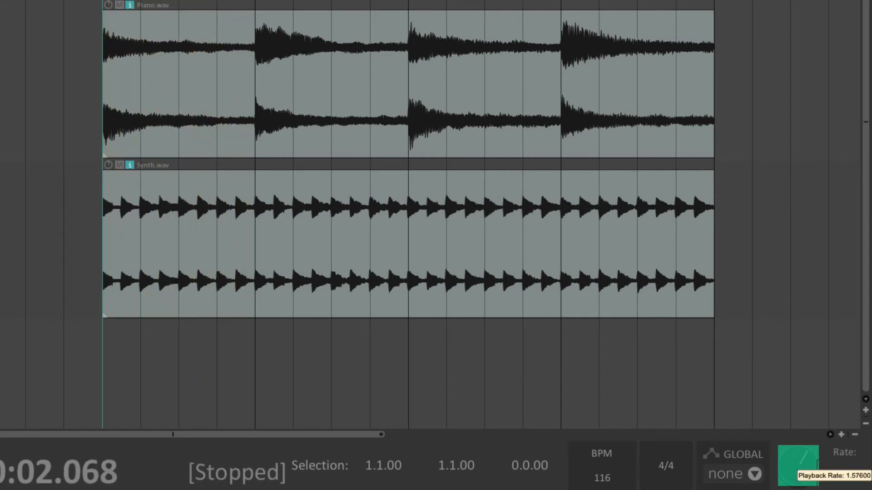
key("space")
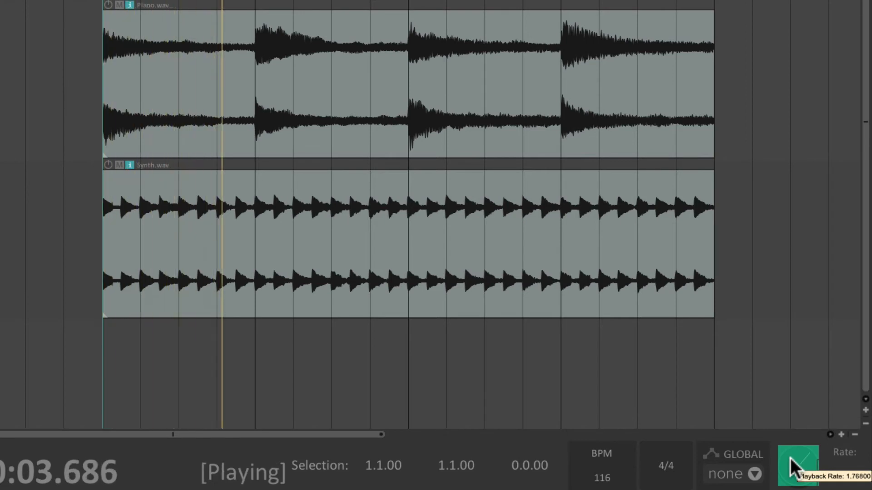
key("space")
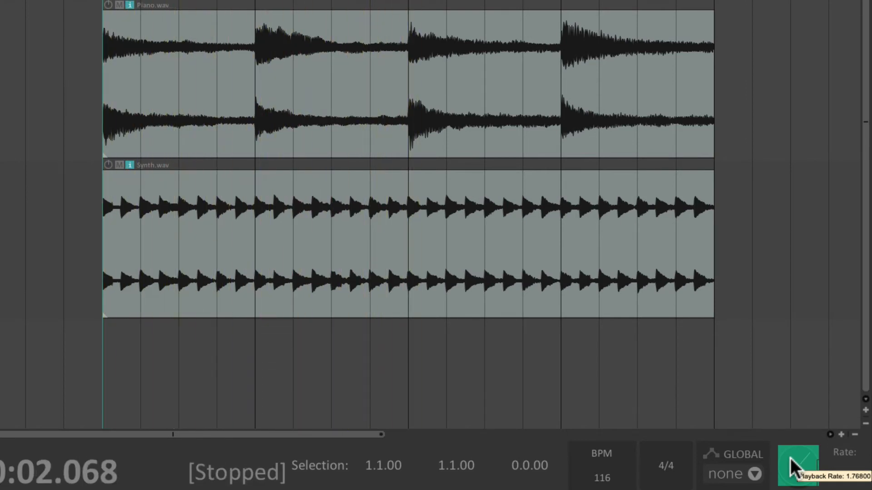
- Reset the playback rate to 1.0, listen to the loops at normal speed, and stop playback
double_click(790, 458)
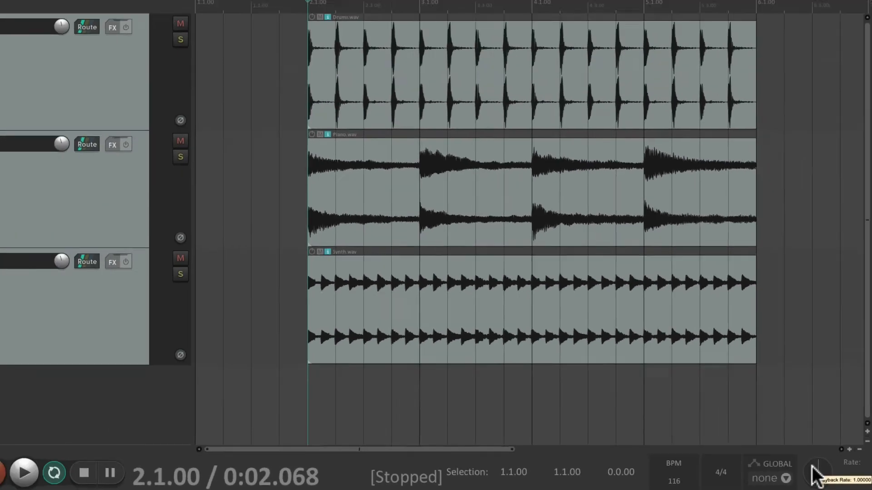
key("space")
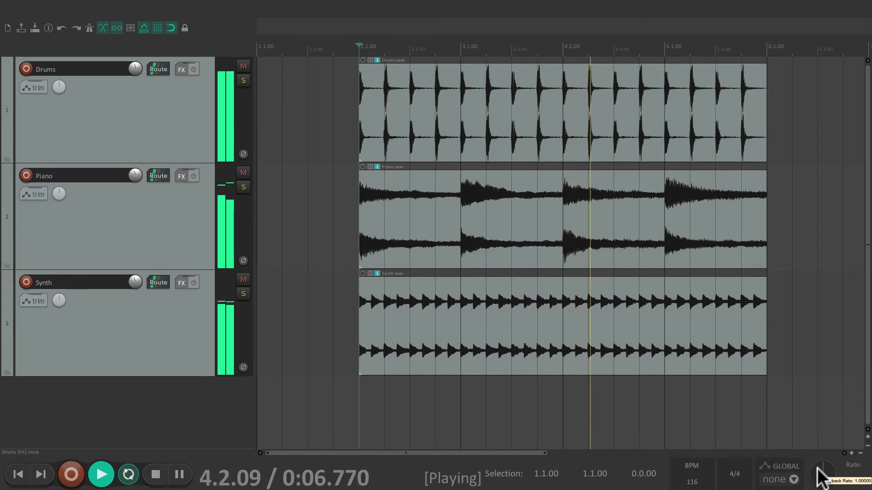
key("space")
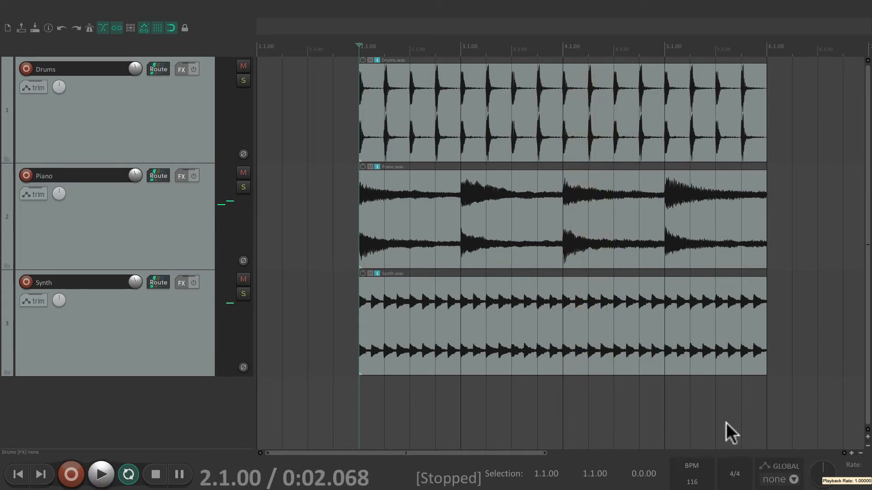
- Reduce the Drums track's height so the Piano track is taller than the others, and narrow the track control area slightly
left_click_drag(211, 163, 209, 144)
left_click_drag(199, 250, 193, 270)
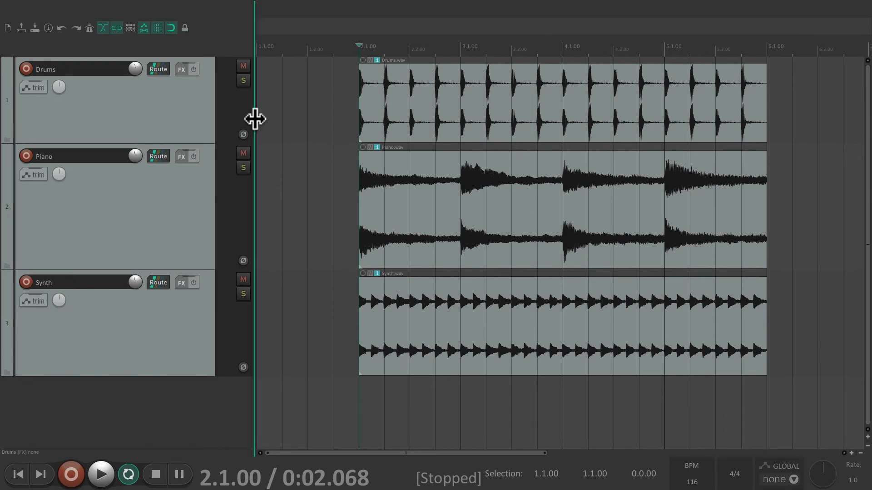
left_click_drag(254, 119, 247, 136)
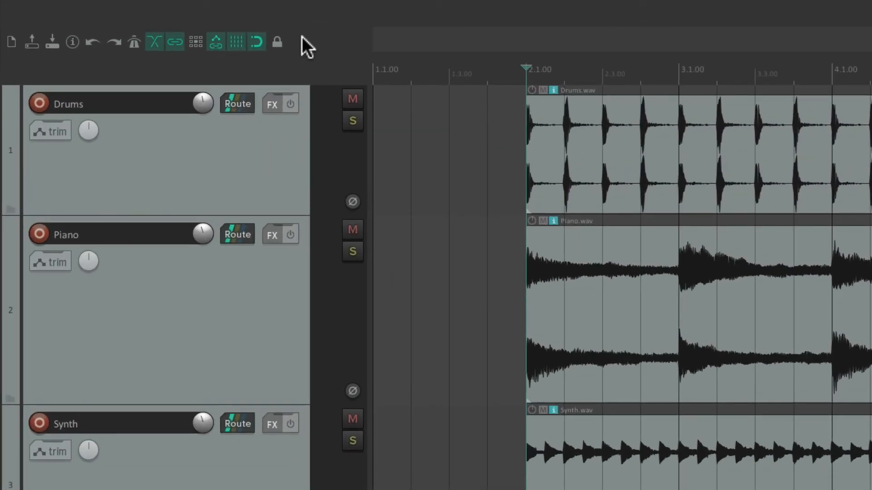
- Enable item locking and try to move the Drums and Piano items along the timeline
left_click(277, 42)
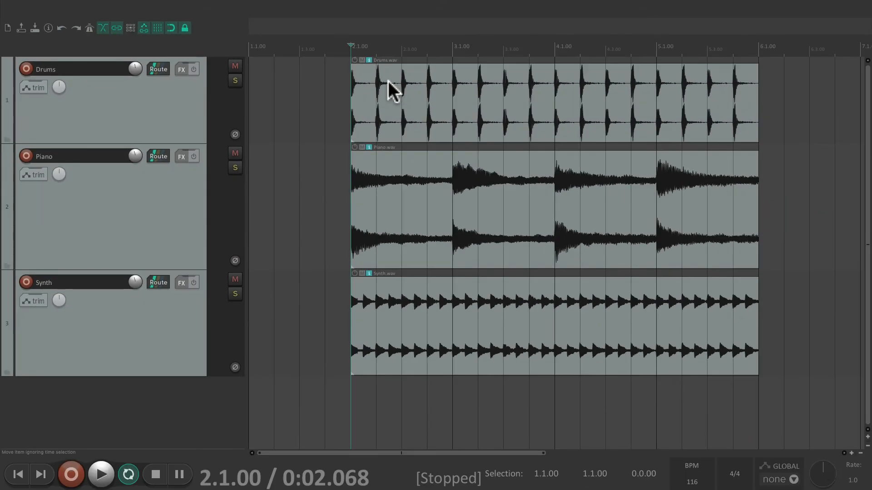
left_click_drag(581, 123, 640, 123)
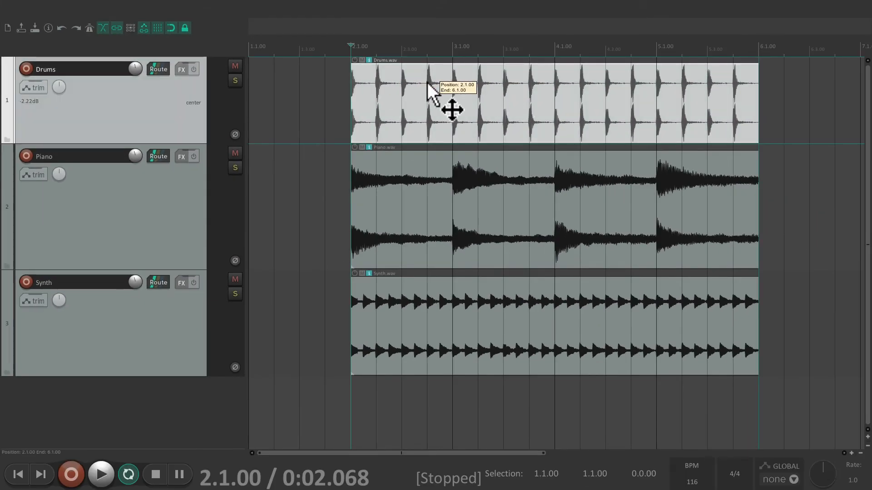
mouse_move(394, 176)
left_mouse_down()
mouse_move(423, 174)
mouse_move(404, 180)
left_mouse_up()
left_click_drag(393, 88, 440, 97)
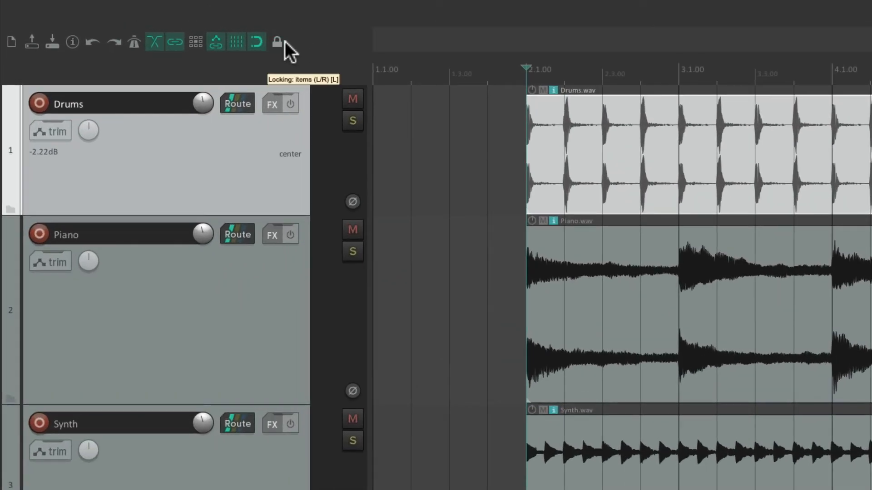
- Disable item locking, move the Drums item later on the timeline, and return it to 2.1.00
left_click(277, 41)
left_click_drag(546, 129, 666, 135)
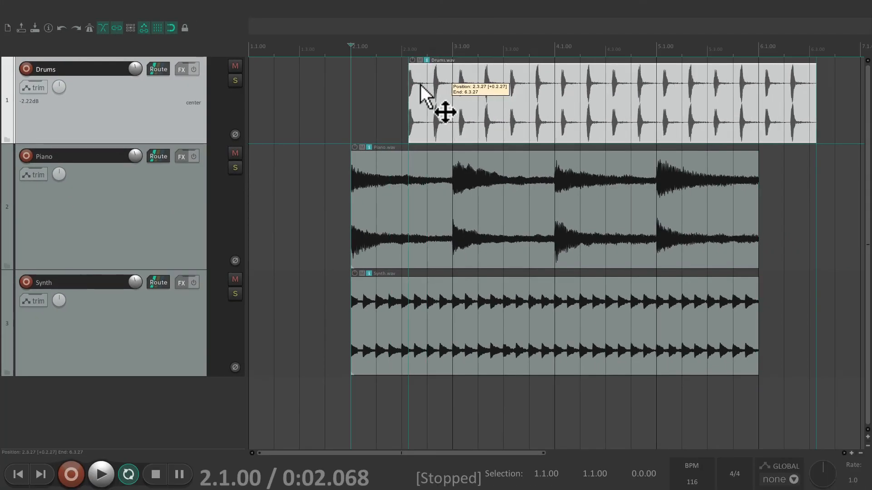
left_click_drag(444, 91, 345, 127)
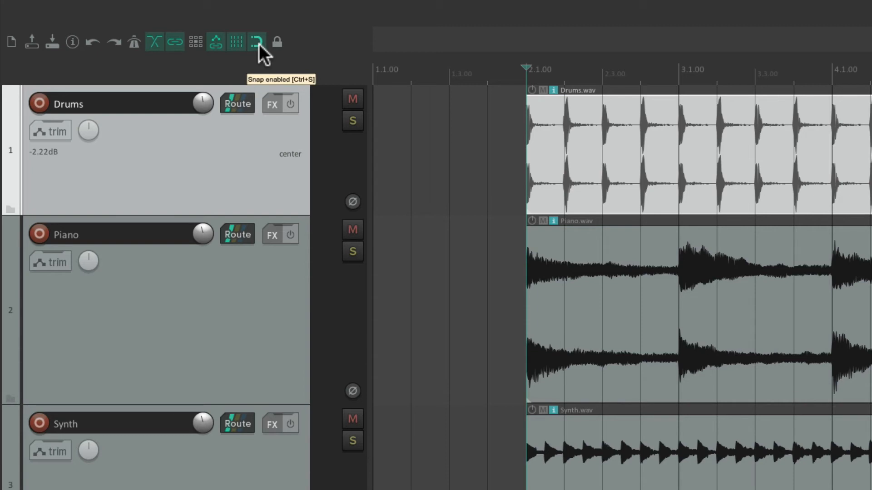
- Disable snapping, shift the Drums item slightly later off the grid, then return it to 2.1.00 with snapping enabled again
left_click(257, 42)
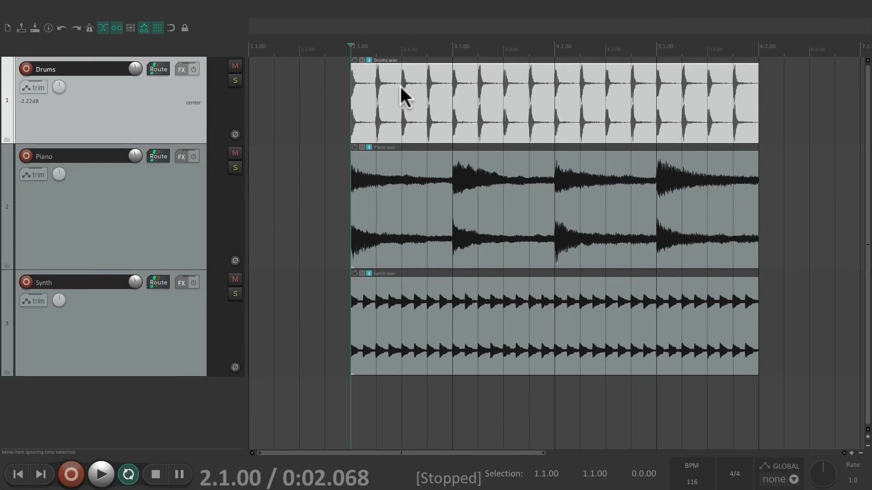
left_click_drag(400, 87, 437, 99)
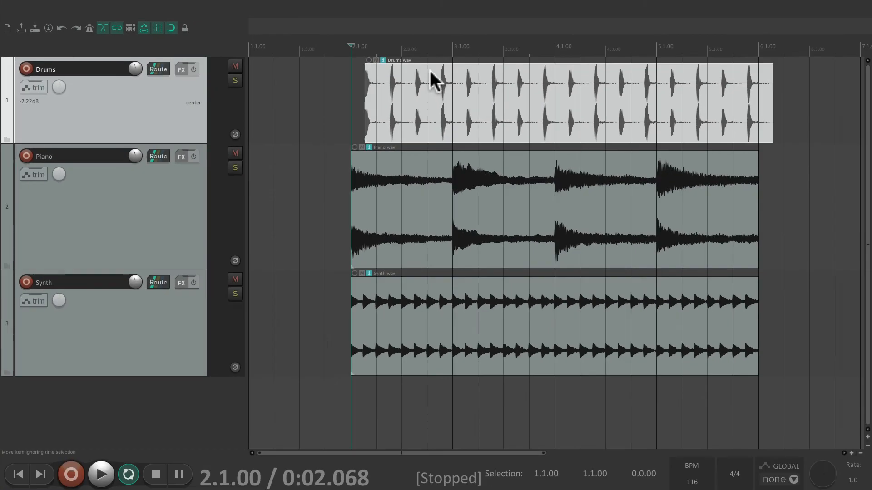
left_click_drag(649, 123, 626, 157)
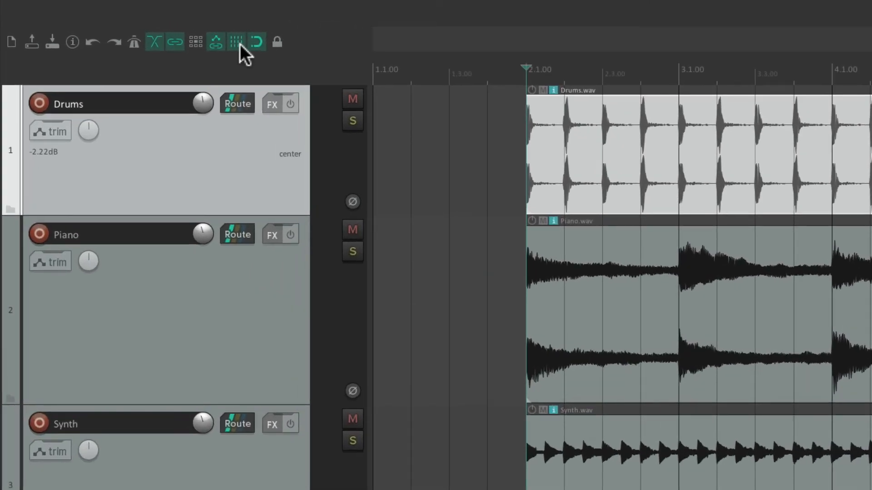
- Hide the arrangement's grid lines and show them again
left_click(237, 42)
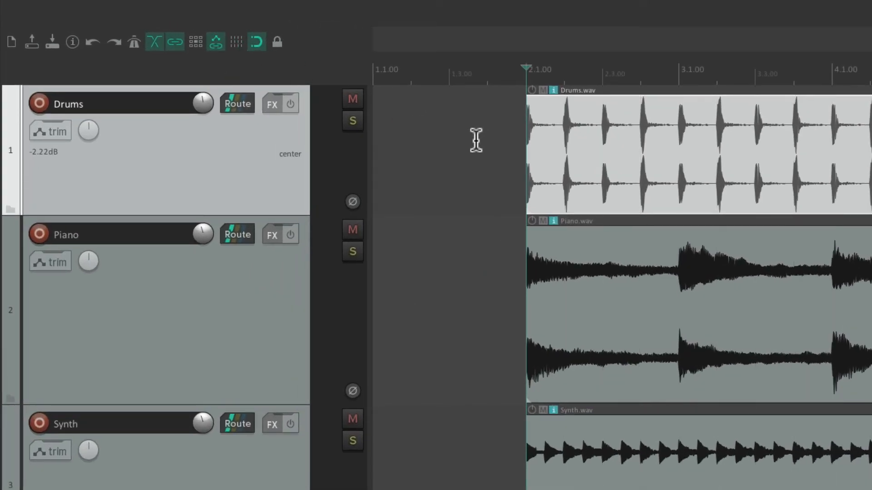
left_click(235, 42)
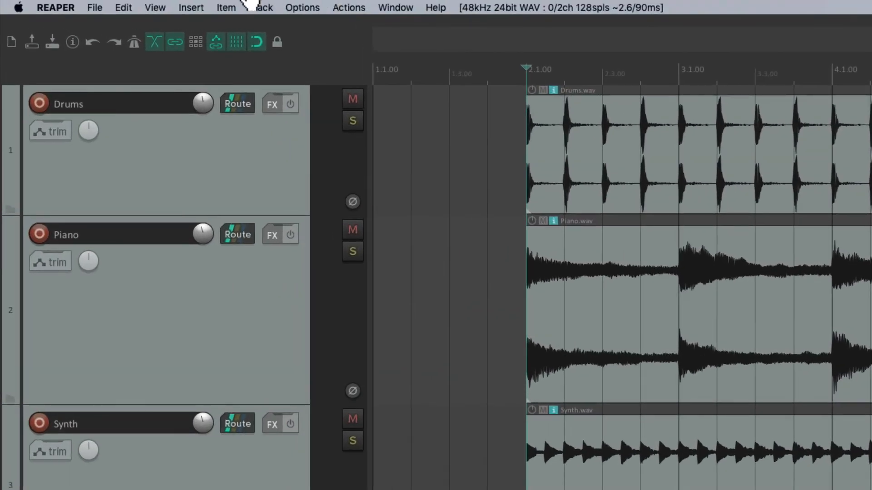
- Hide the Transport and show it again
left_click(164, 8)
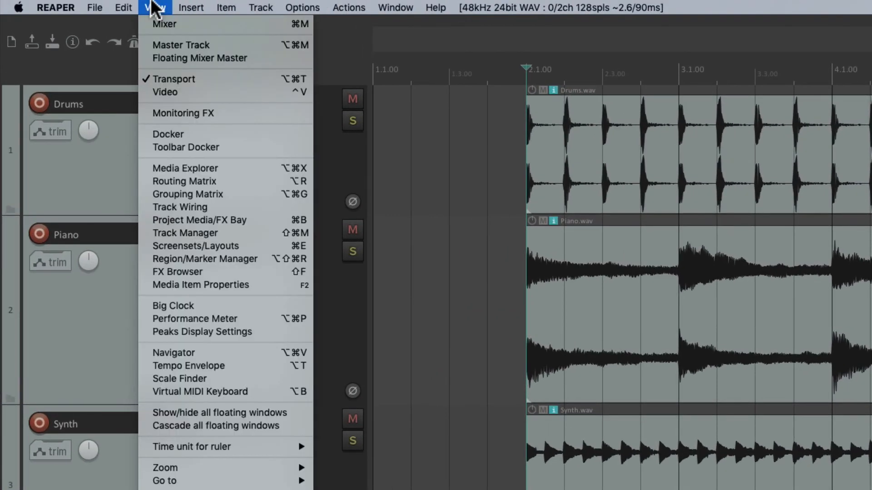
left_click(140, 78)
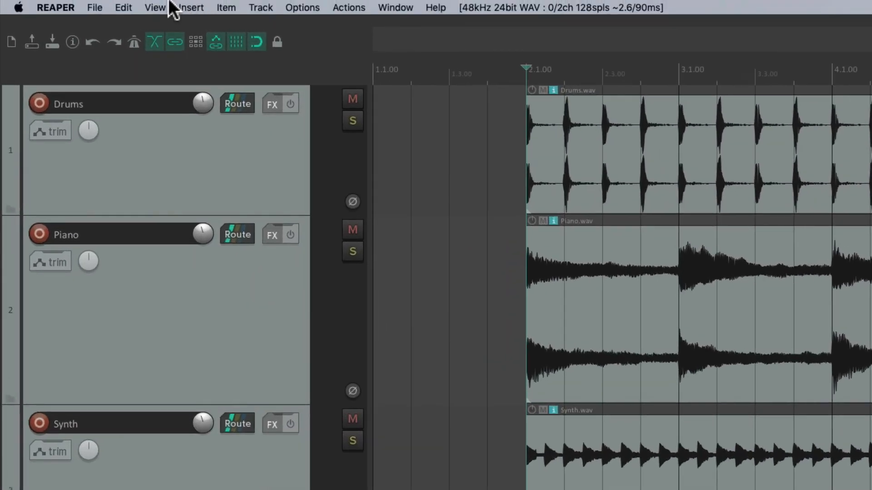
left_click(101, 5)
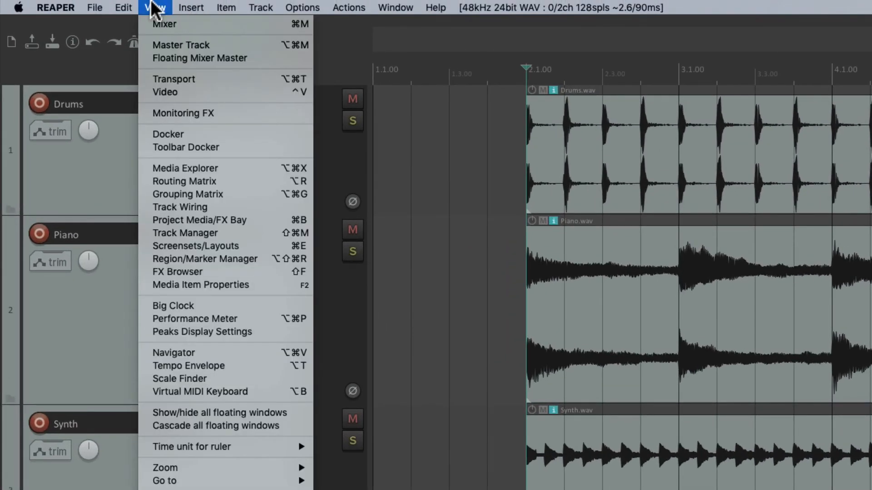
left_click(144, 75)
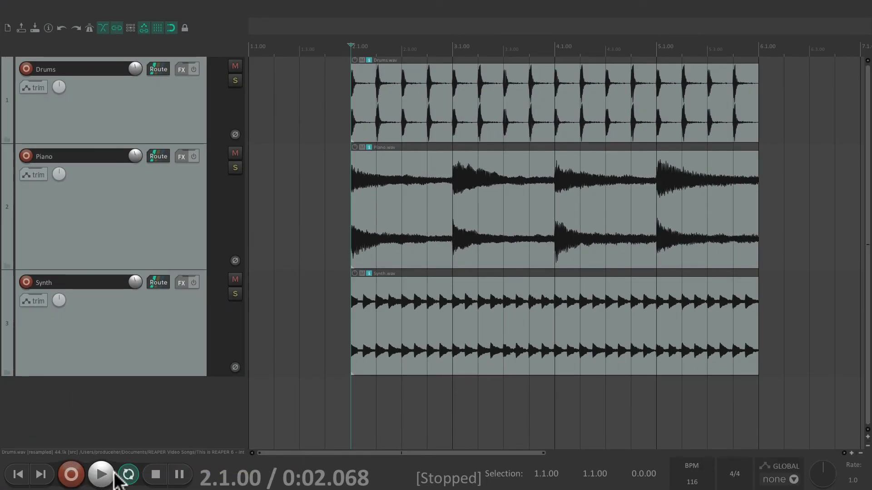
- Turn repeat playback off and back on
left_click(128, 475)
left_click(128, 475)
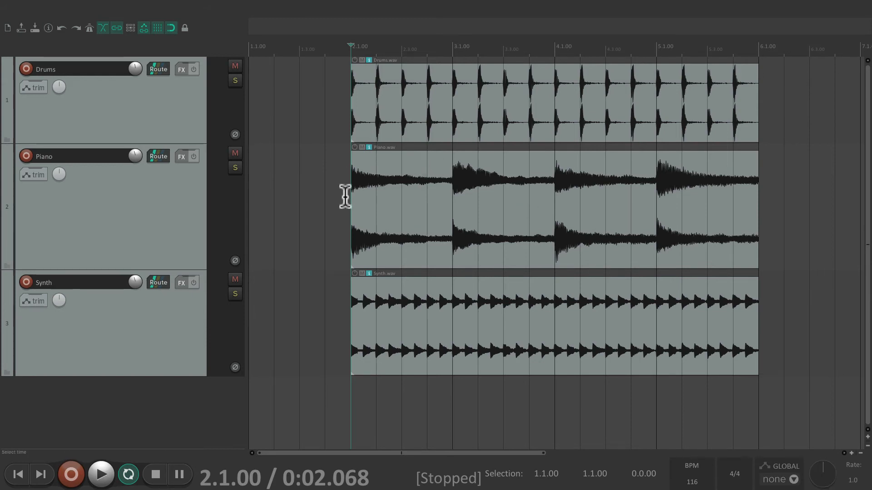
- Zoom the timeline in and out around the loops, and pan back so the items' start at 2.1.00 is in view
scroll(345, 196, "up", 8)
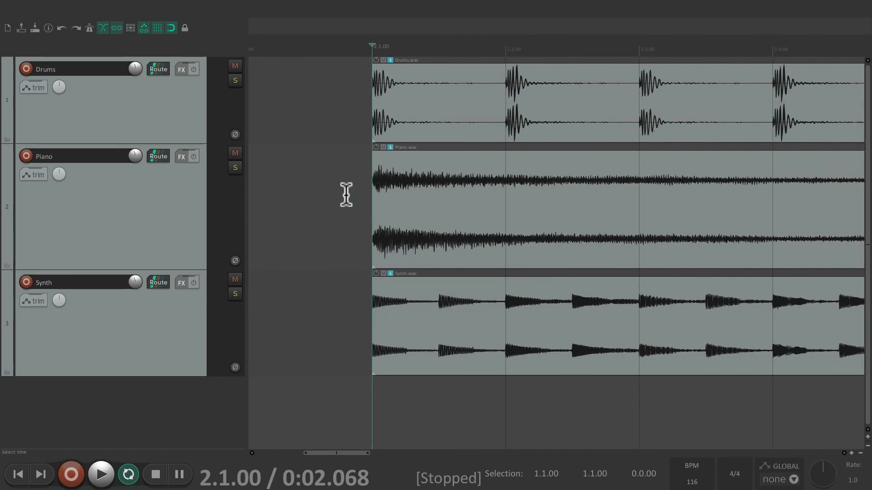
scroll(346, 195, "down", 8)
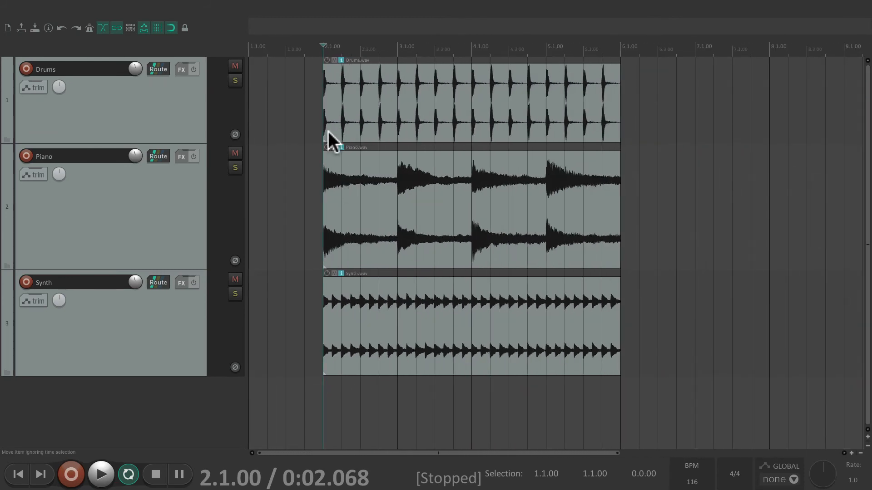
scroll(328, 131, "up", 3)
scroll(441, 108, "up", 3)
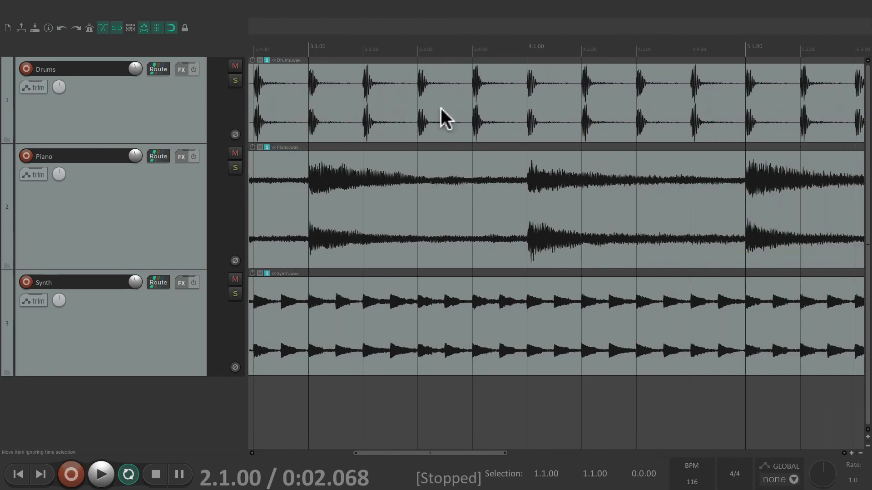
scroll(440, 108, "left", 8)
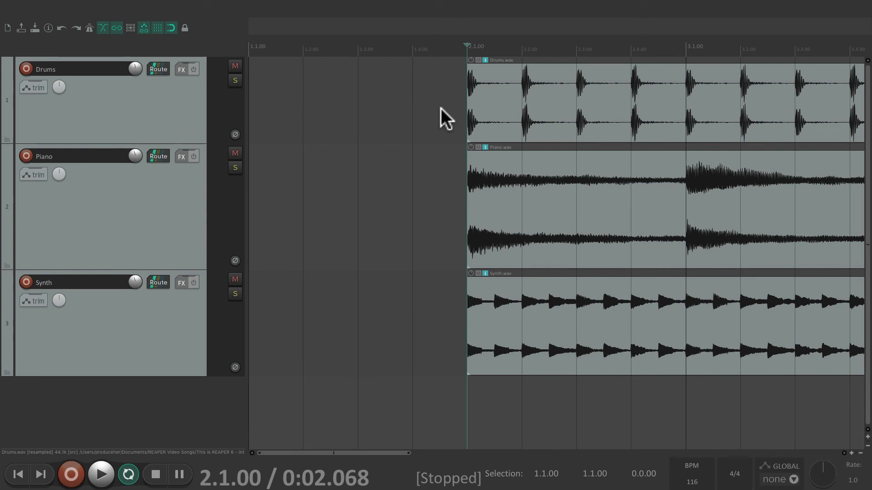
scroll(440, 108, "down", 3)
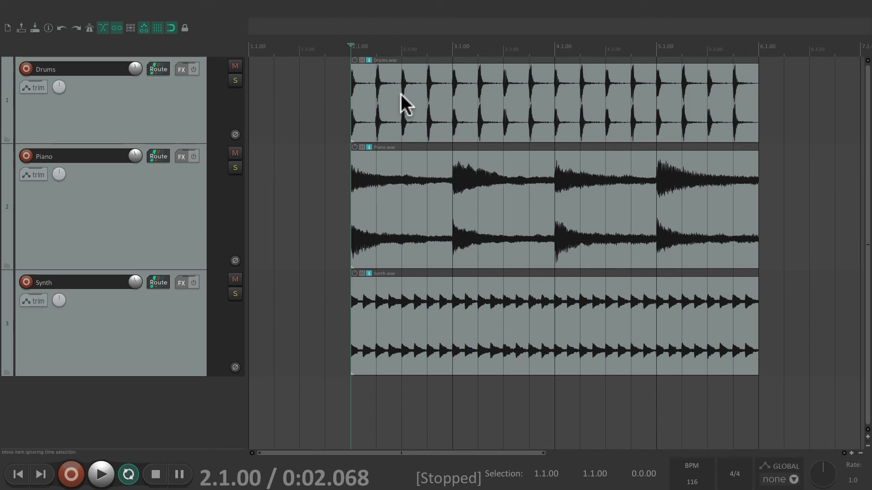
- Select the Drums item and examine the editing commands available for it
left_click(412, 75)
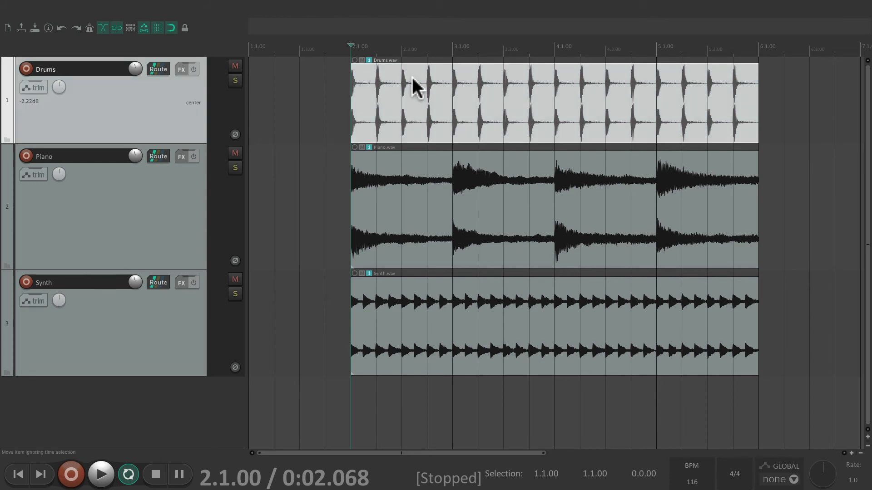
right_click(411, 75)
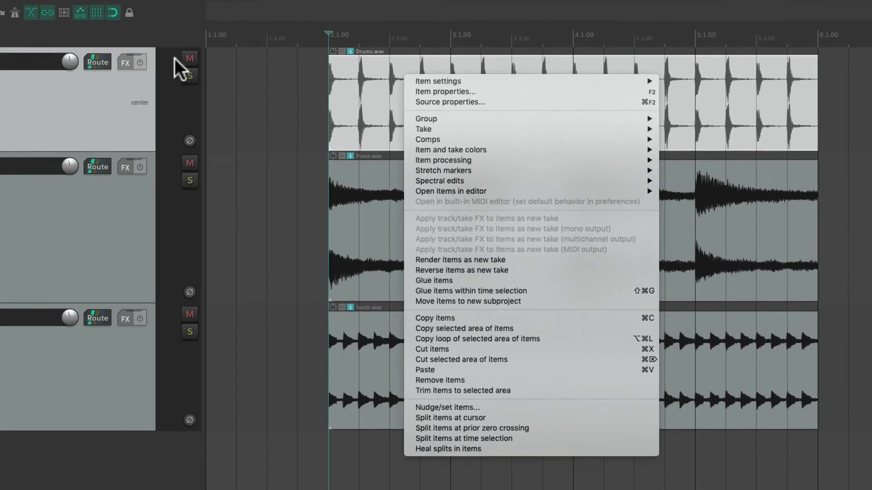
left_click(153, 110)
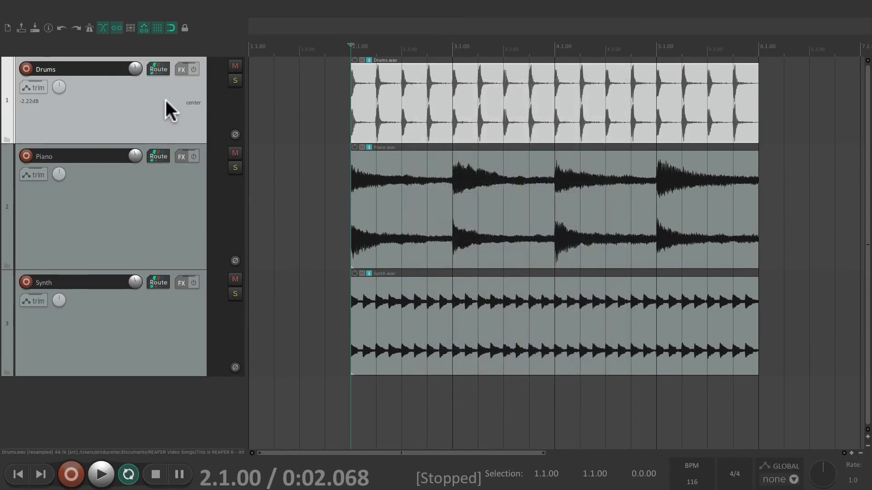
- Examine the context commands of the Drums track, of its mute and solo controls, and of the timeline ruler
right_click(154, 105)
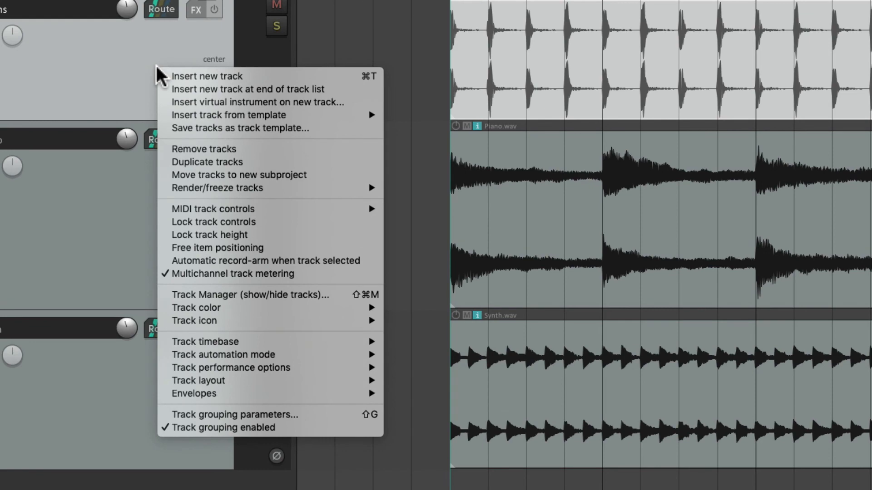
left_click(129, 66)
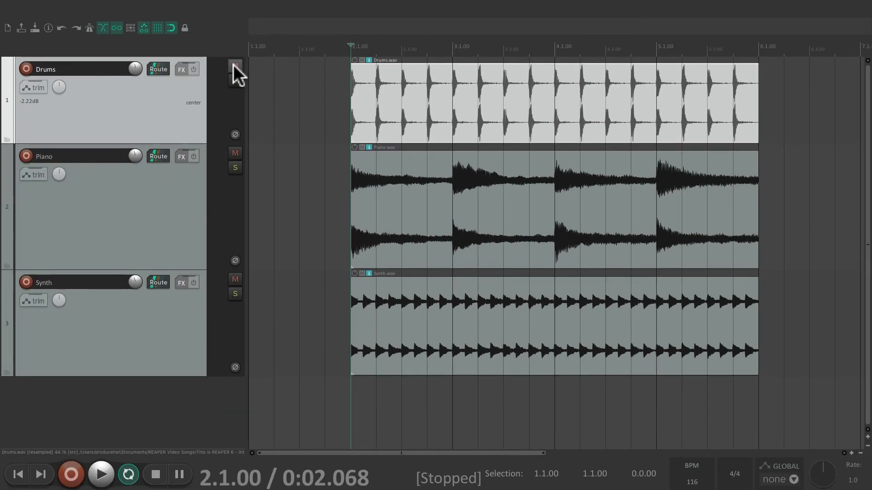
right_click(233, 65)
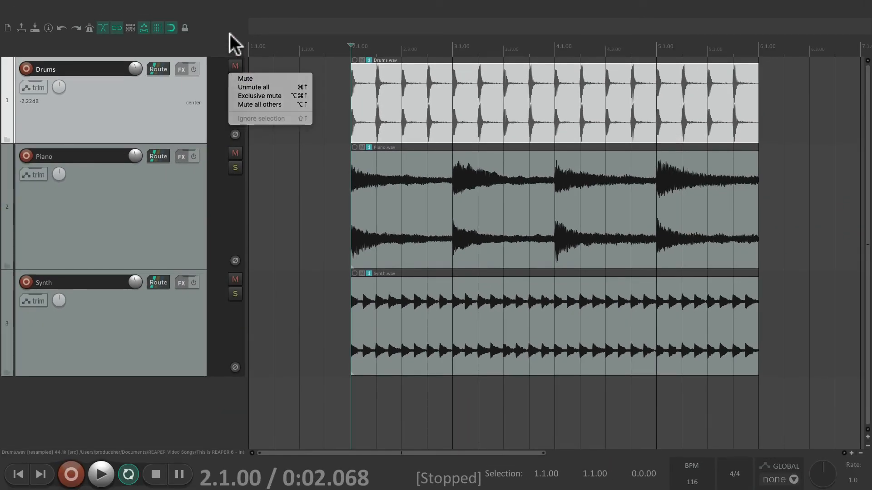
left_click(229, 34)
right_click(235, 78)
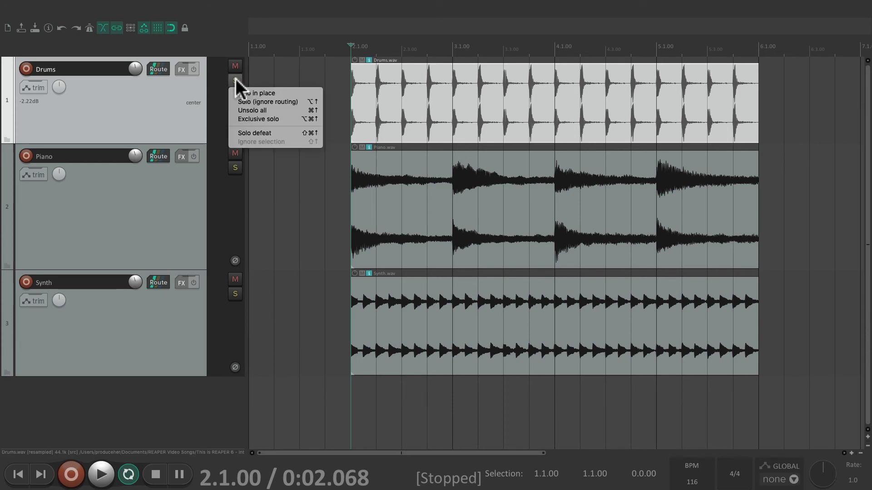
left_click(228, 23)
right_click(419, 46)
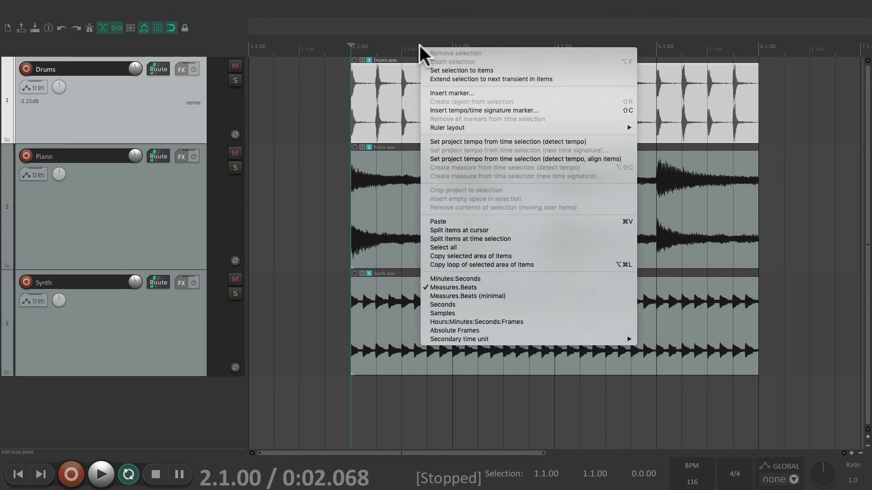
left_click(222, 45)
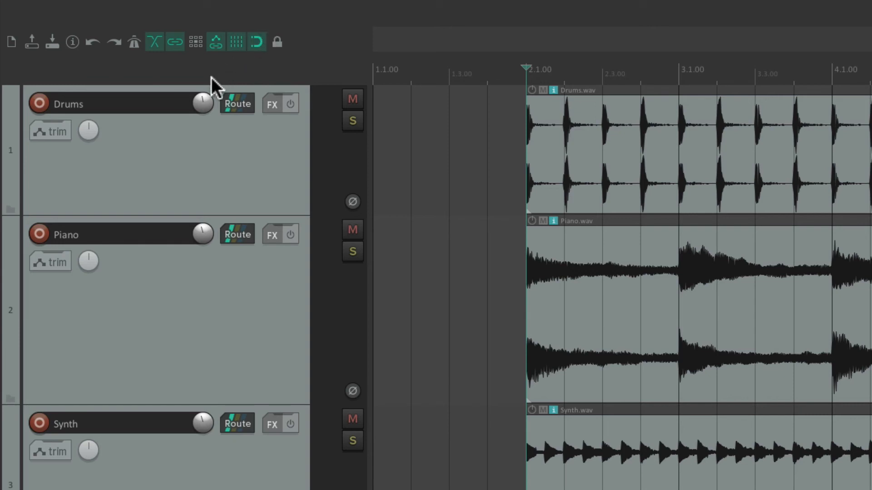
mouse_move(200, 101)
mouse_move(90, 131)
mouse_move(278, 4)
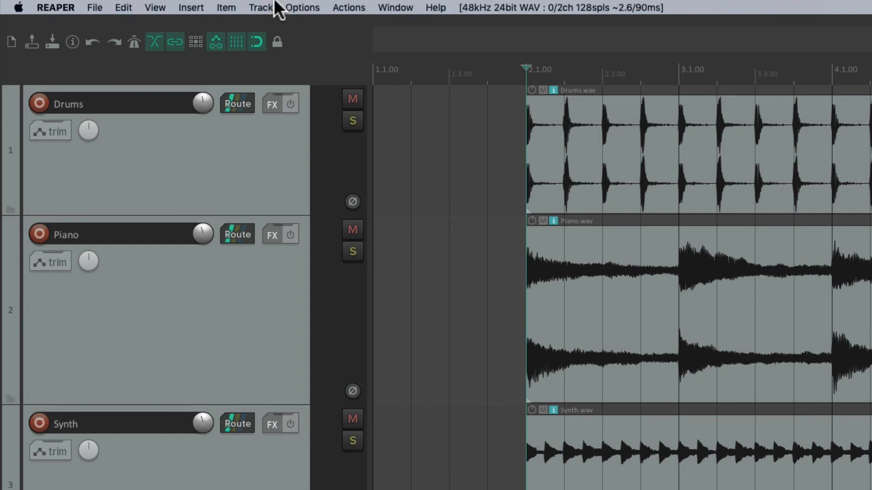
left_click(394, 7)
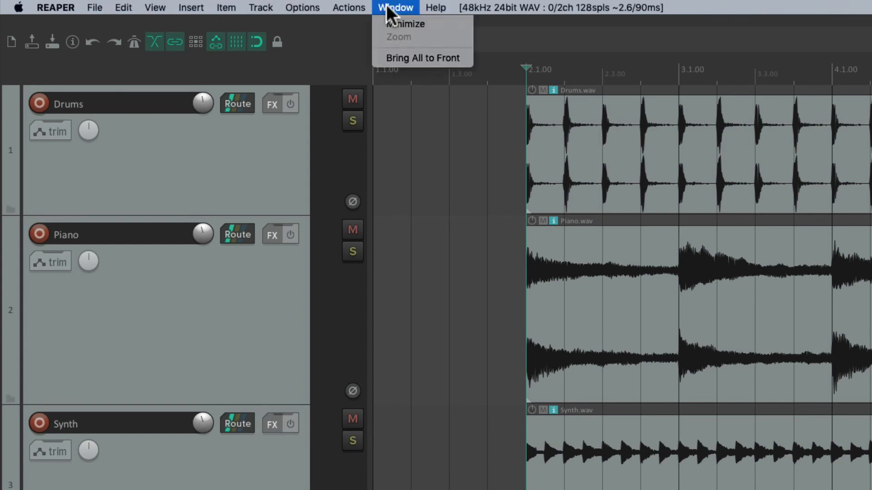
mouse_move(301, 9)
mouse_move(225, 9)
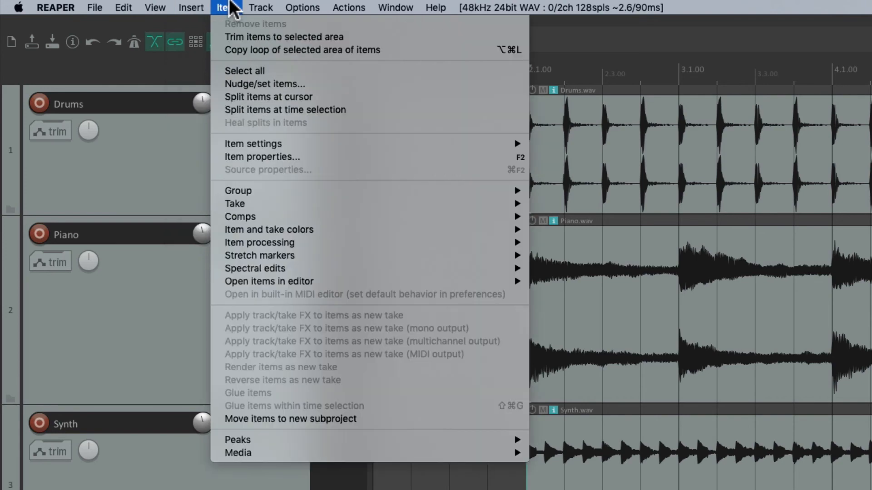
left_click(230, 7)
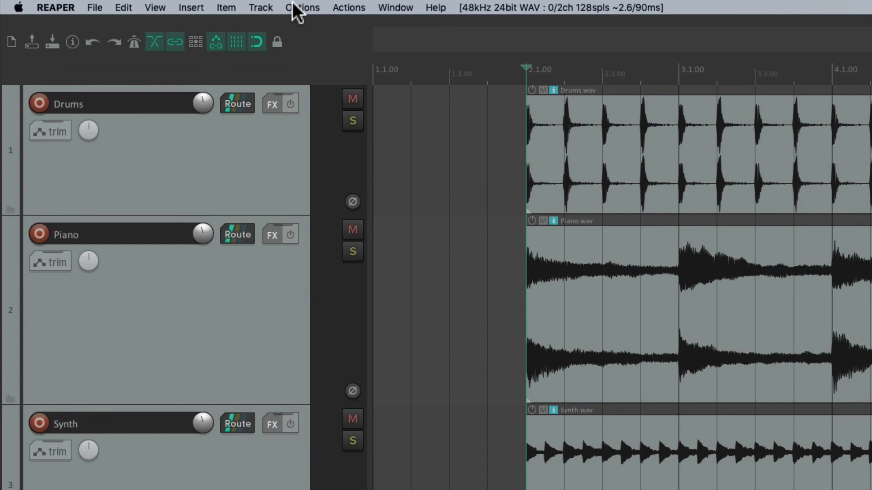
- Switch the theme to Default_3.0 and, after viewing it, to Default_4.0
left_click(296, 8)
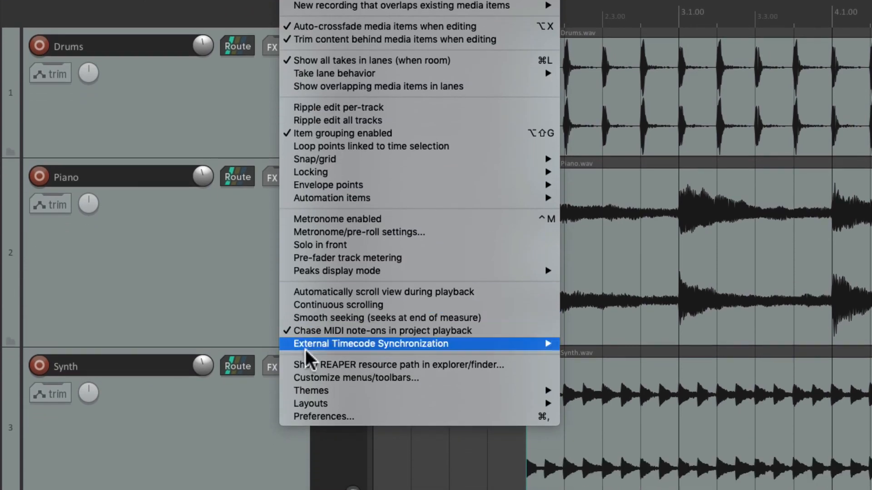
mouse_move(291, 449)
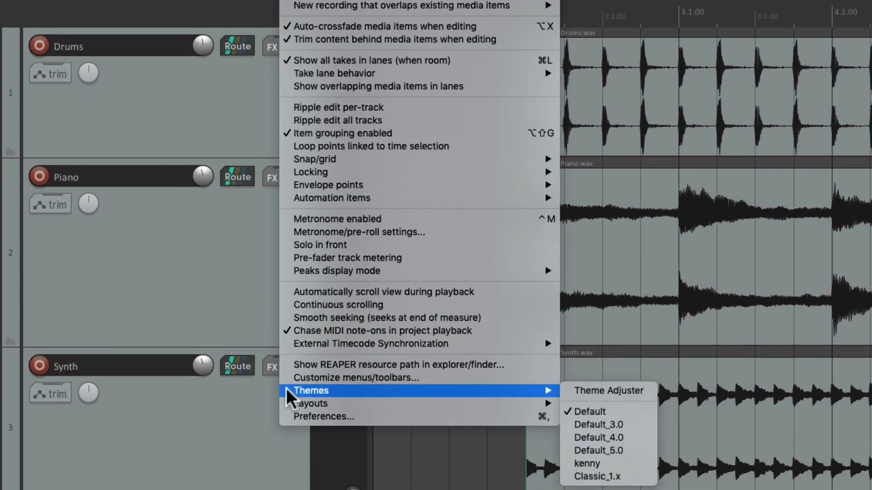
left_click(638, 424)
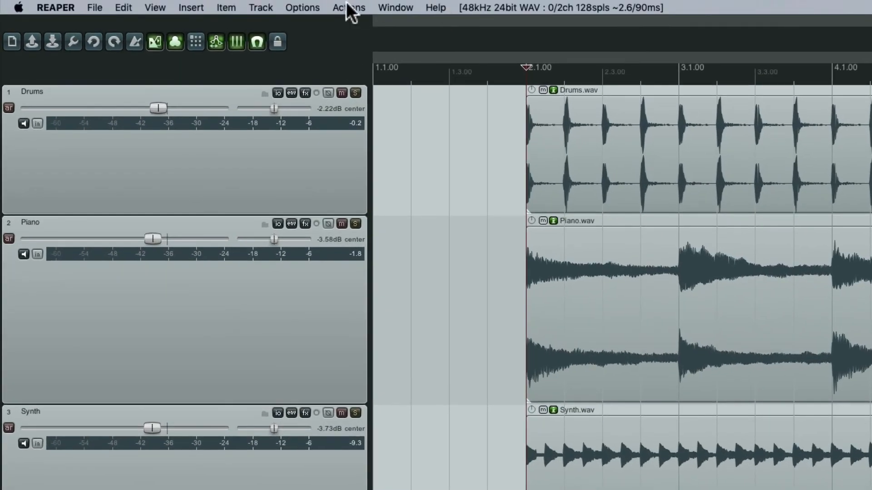
left_click(308, 7)
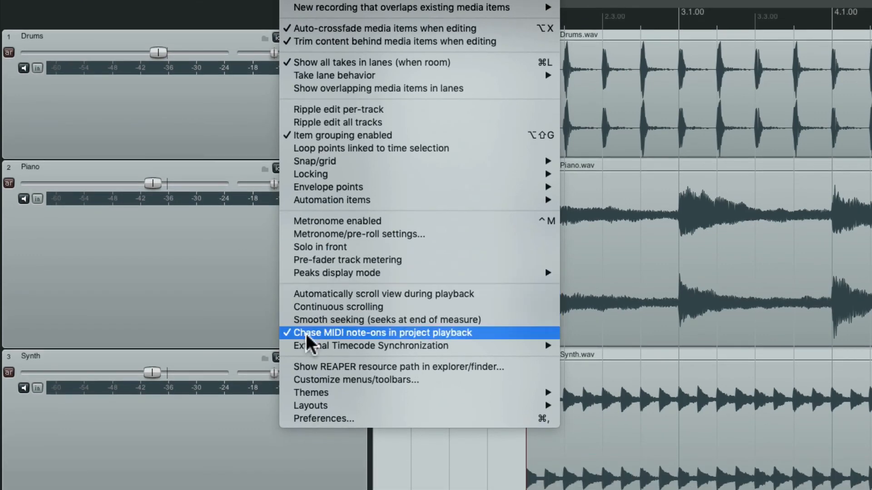
mouse_move(295, 393)
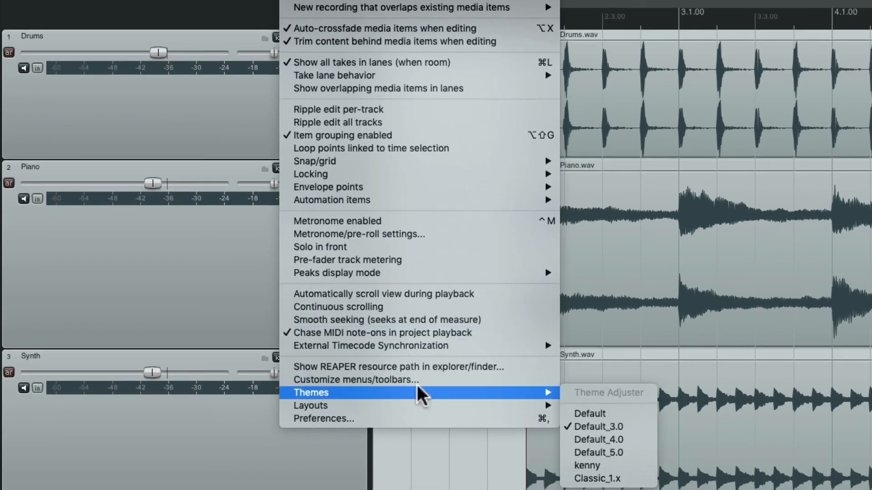
left_click(631, 438)
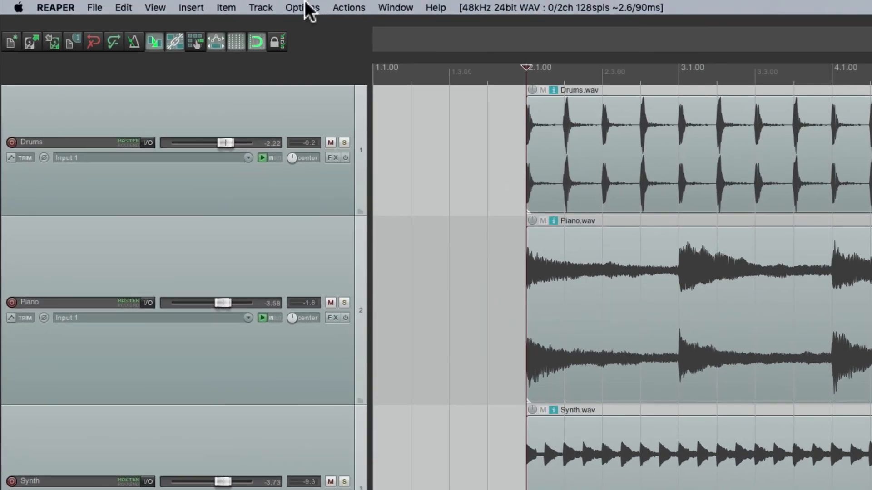
- Try the Default_5.0 theme and return to the Default theme
left_click(305, 7)
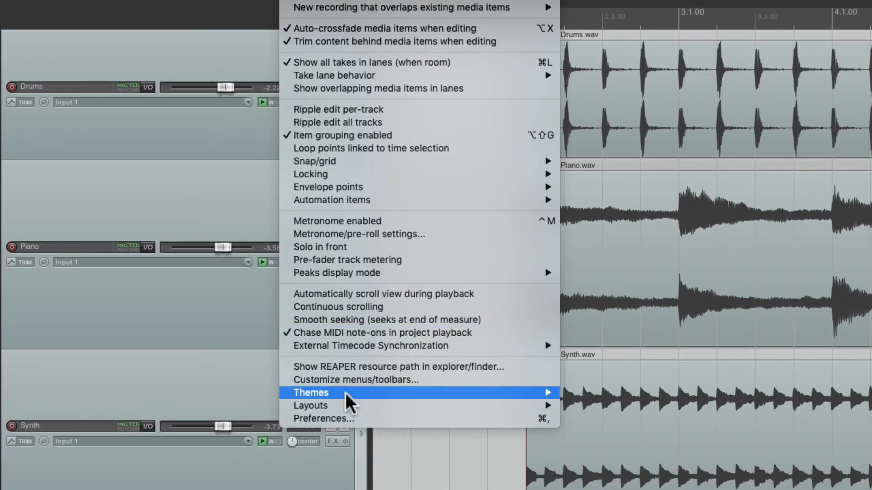
mouse_move(407, 448)
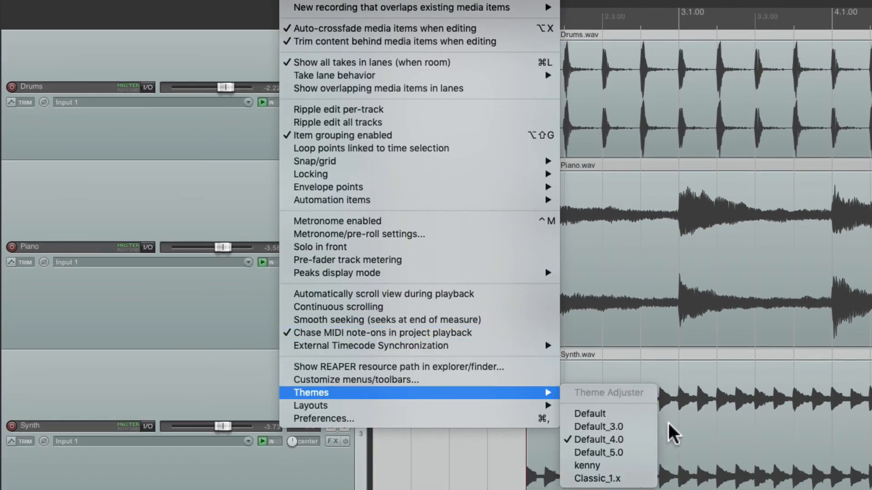
left_click(634, 454)
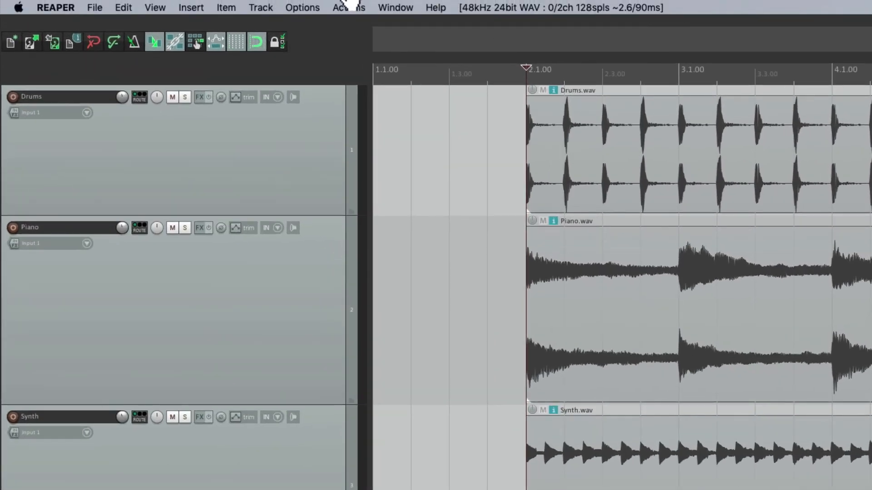
left_click(210, 6)
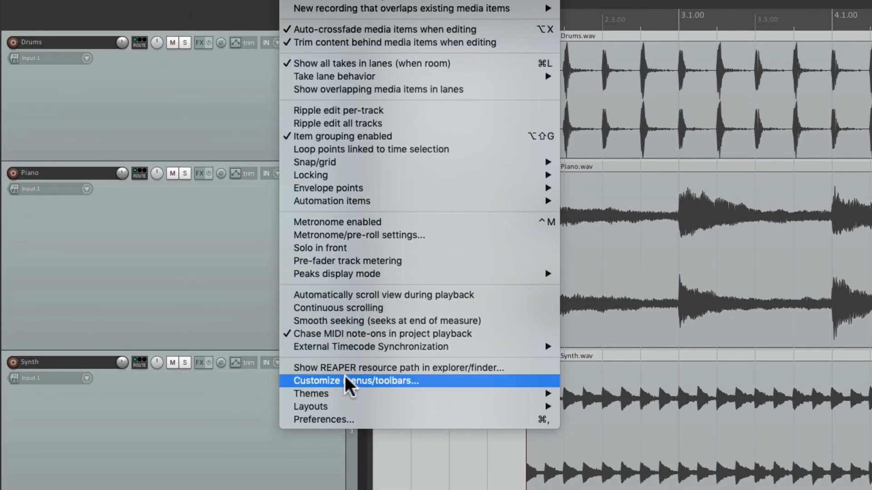
mouse_move(400, 448)
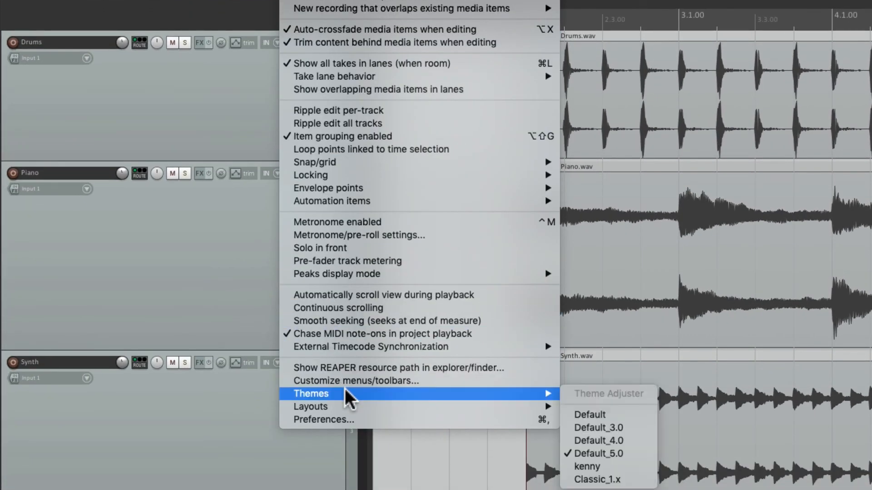
left_click(629, 415)
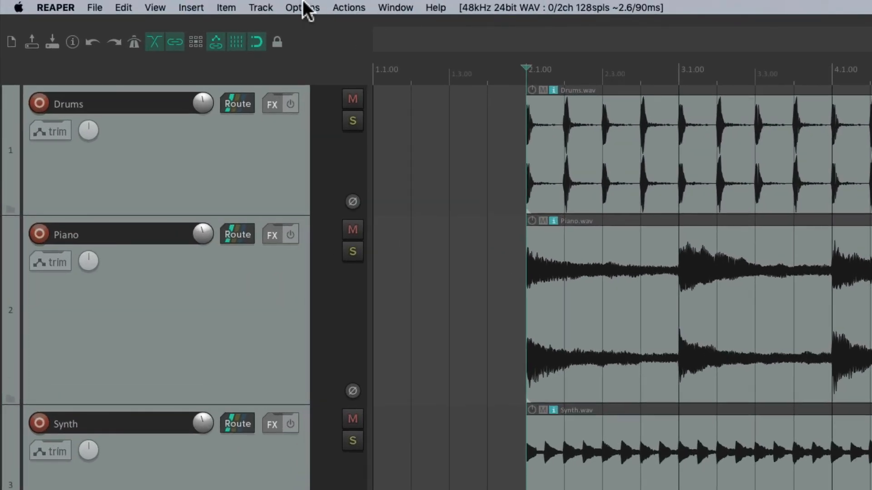
- Open the Theme Adjuster and toggle hiding of Monitor and Record Mode on unarmed tracks off and back on
left_click(202, 5)
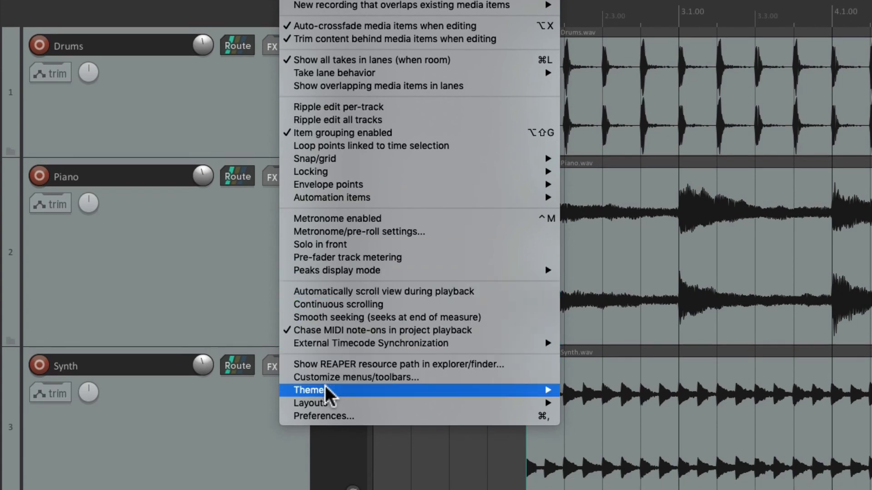
mouse_move(522, 448)
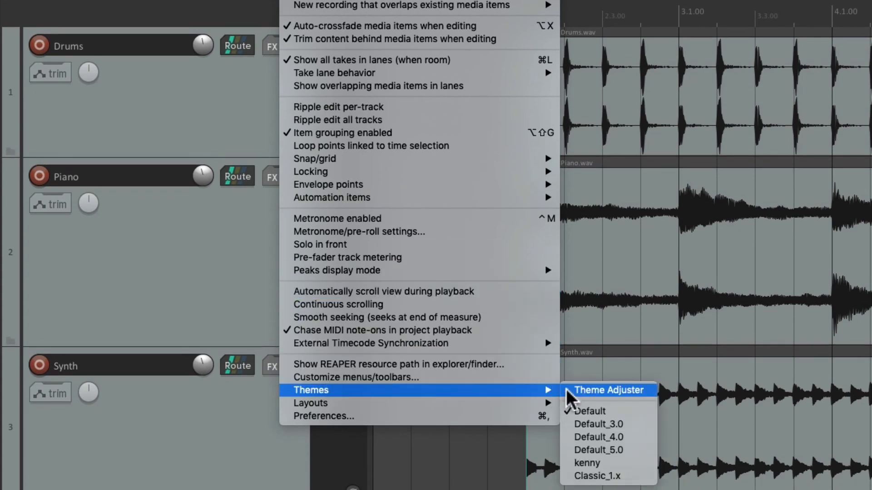
left_click(604, 390)
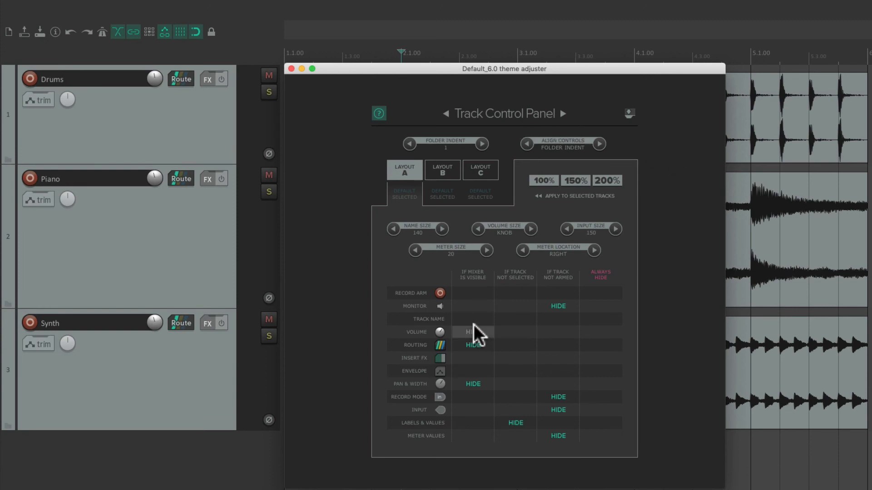
left_click(564, 306)
left_click(564, 307)
left_click(558, 395)
left_click(559, 395)
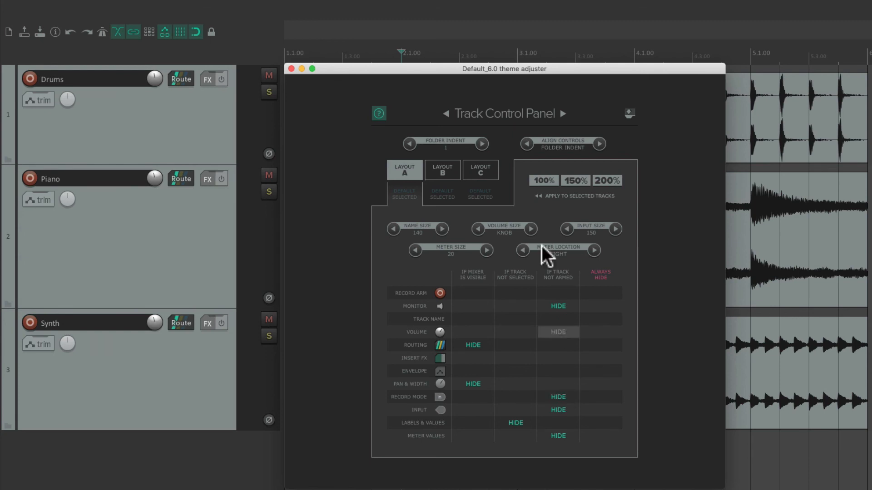
- Go past the Mixer Control Panel page to Custom Colors and recolor the project twice with the REAPER v6 palette
left_click(563, 114)
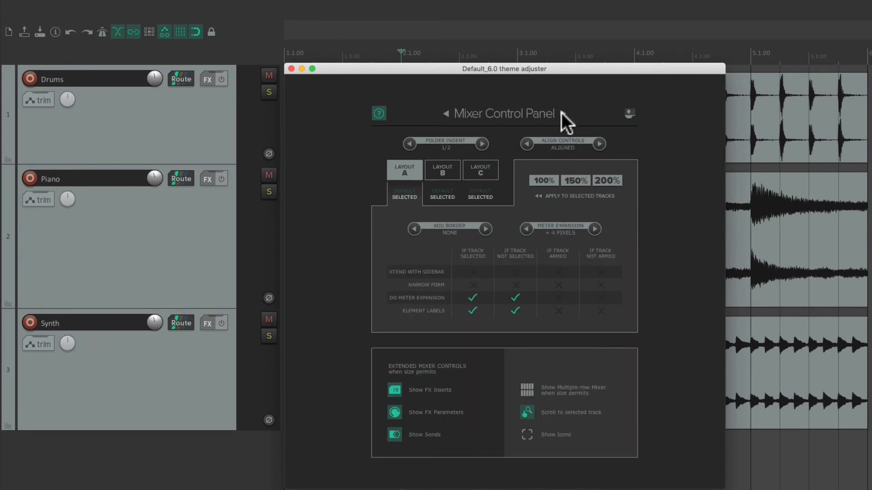
left_click(562, 114)
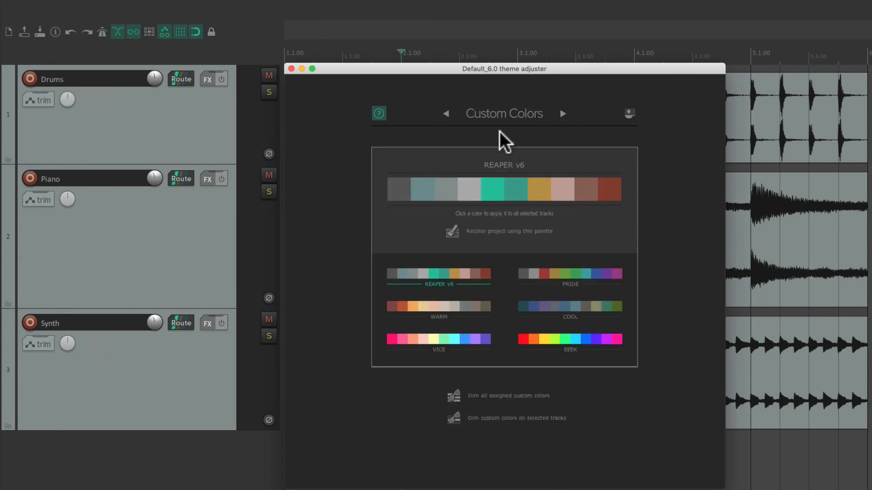
left_click(447, 273)
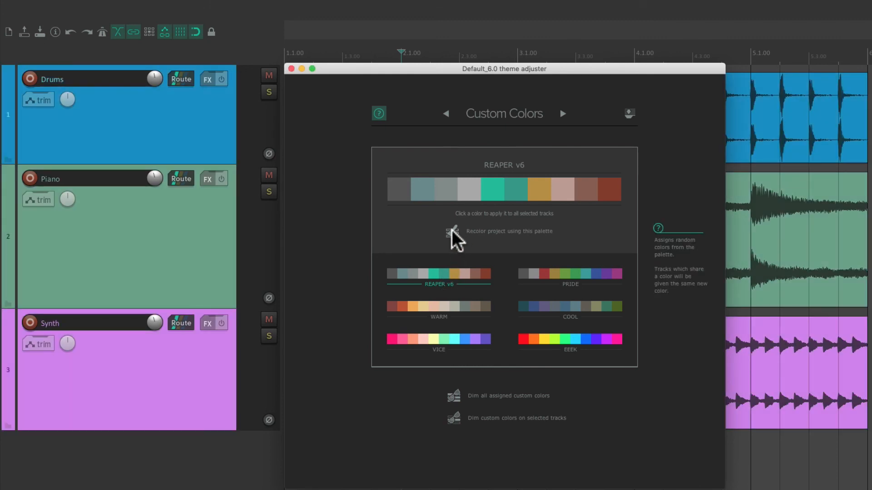
left_click(452, 232)
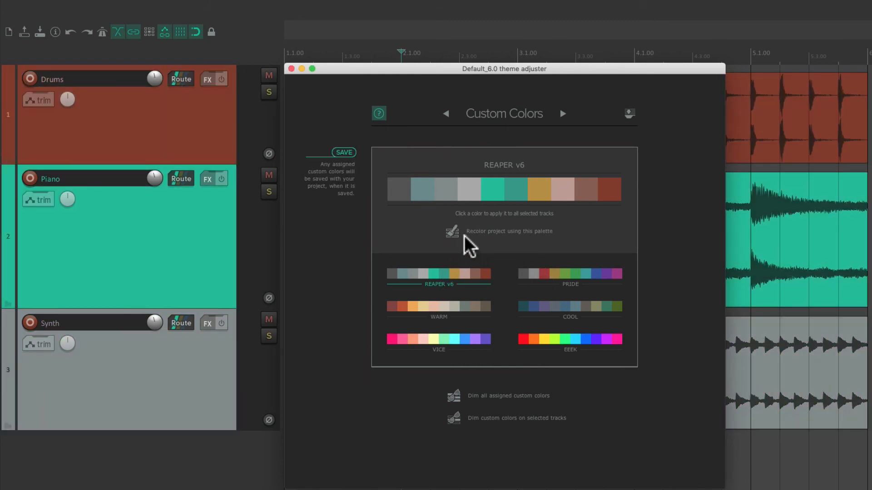
left_click(451, 234)
- Choose the Cool palette and recolor the project with it
left_click(542, 307)
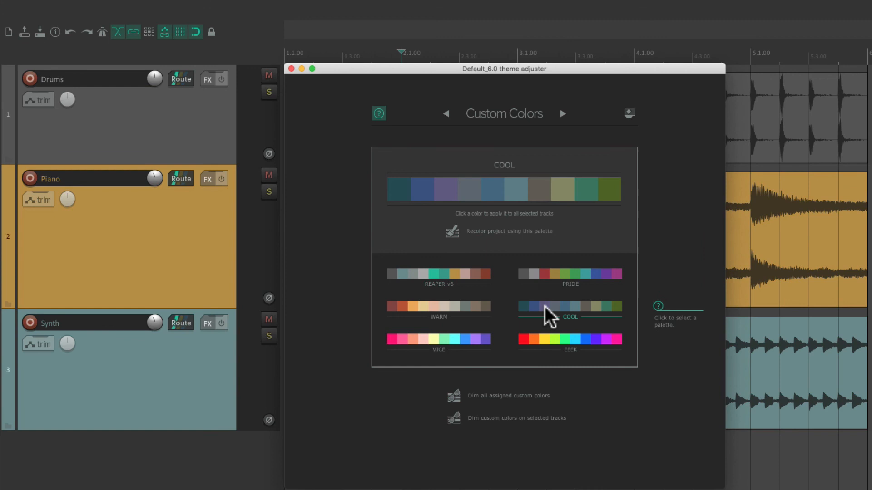
left_click(454, 235)
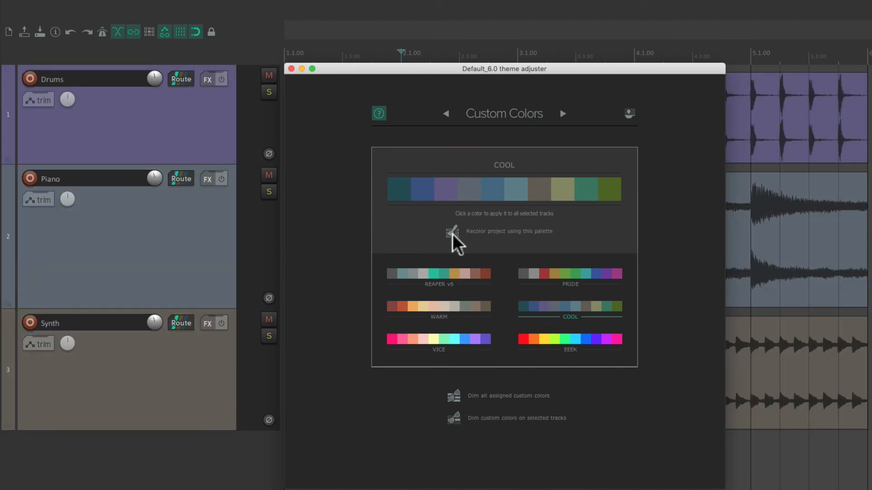
left_click(452, 233)
- Choose the REAPER v6 palette again and recolor the project several times for new random track colors
left_click(451, 274)
left_click(452, 233)
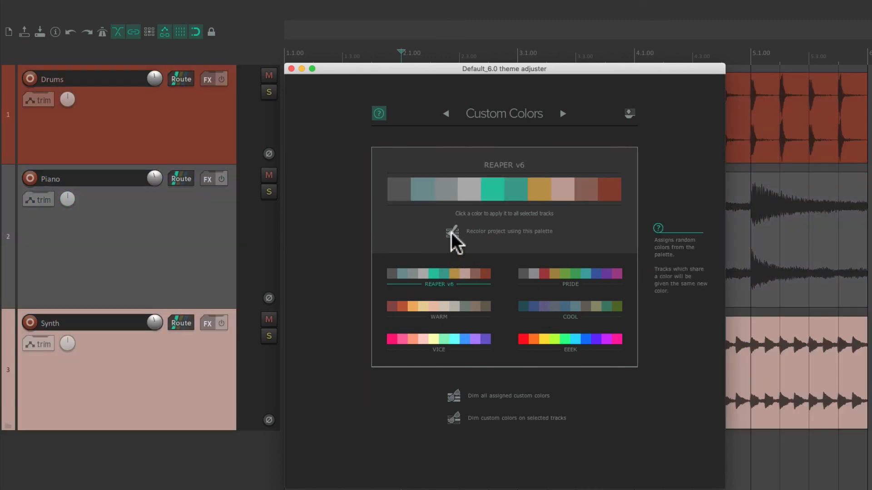
left_click(452, 233)
left_click(452, 233)
left_click(452, 233)
left_click(453, 233)
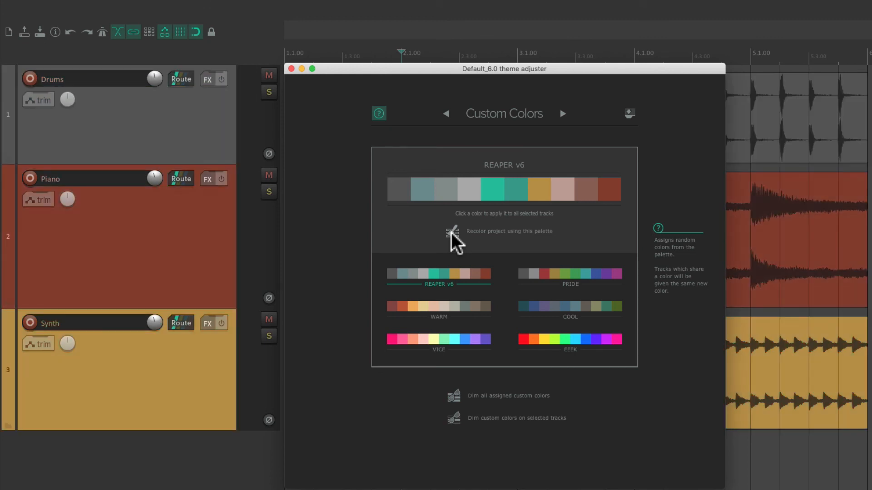
left_click(453, 233)
mouse_move(450, 396)
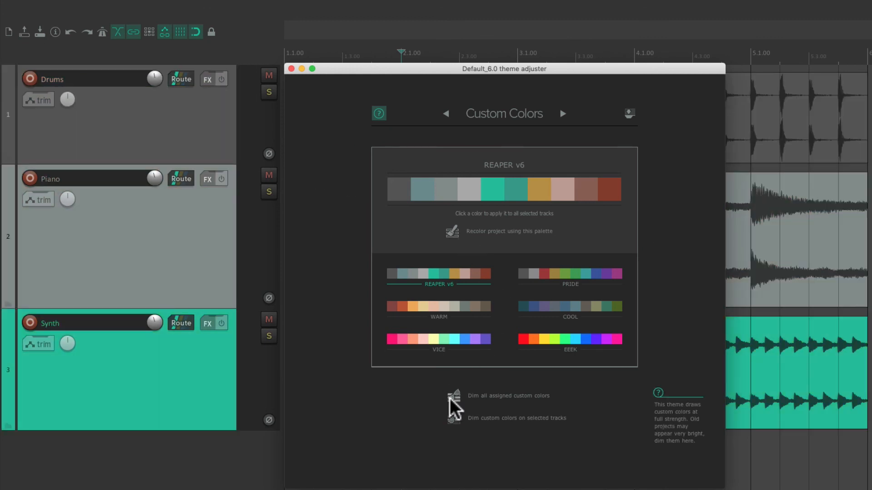
- Dim all assigned custom colors twice and close the theme adjuster
left_click(449, 399)
left_click(450, 399)
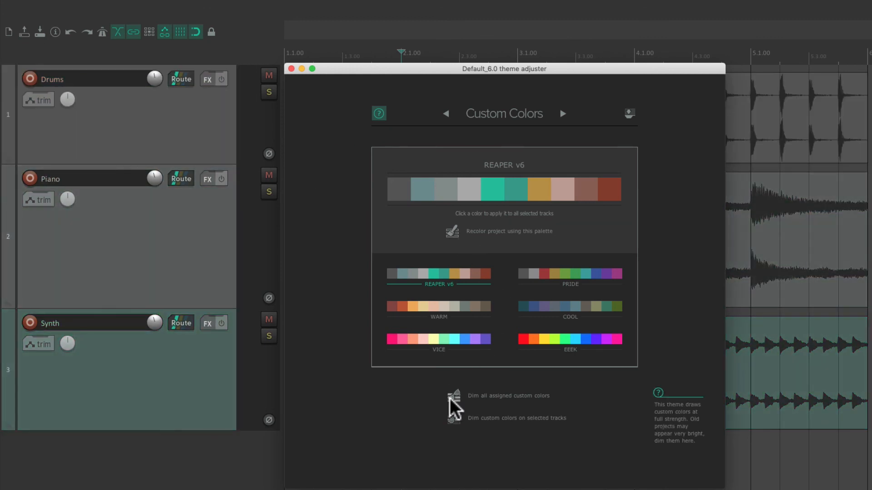
key("Escape")
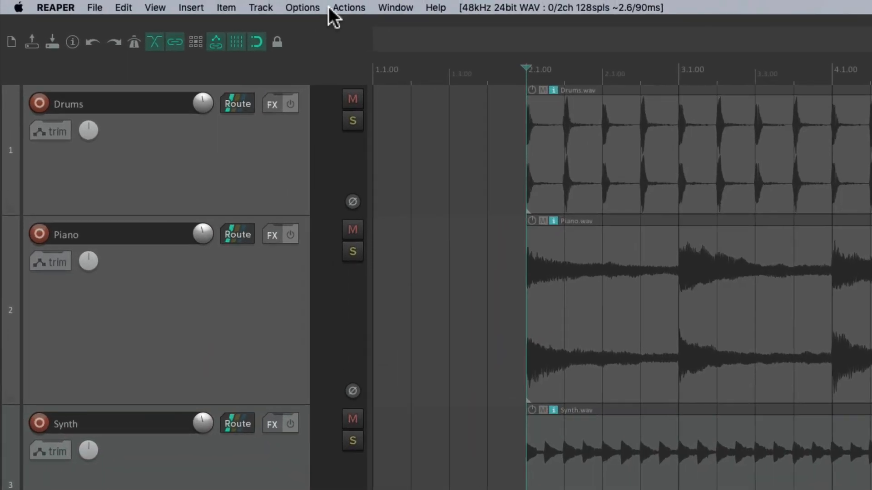
- Open REAPER's Preferences and look through the Envelope Display, media MIDI and VST plug-in pages
left_click(231, 5)
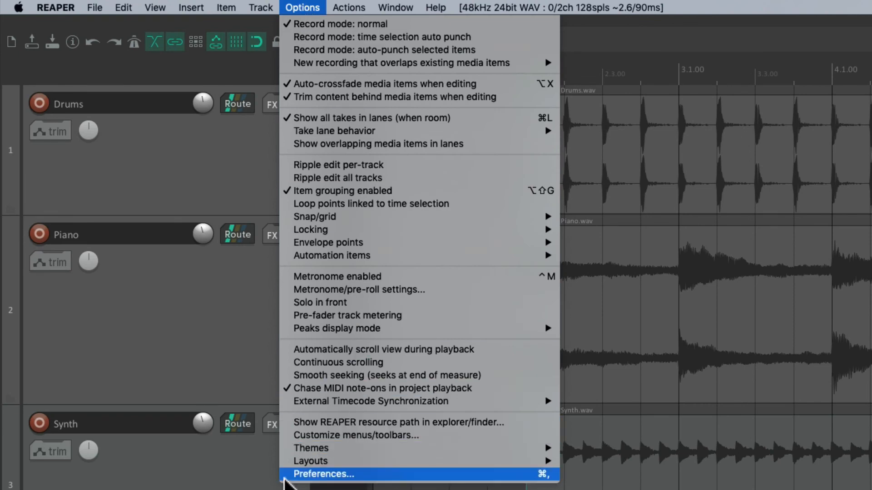
left_click(285, 475)
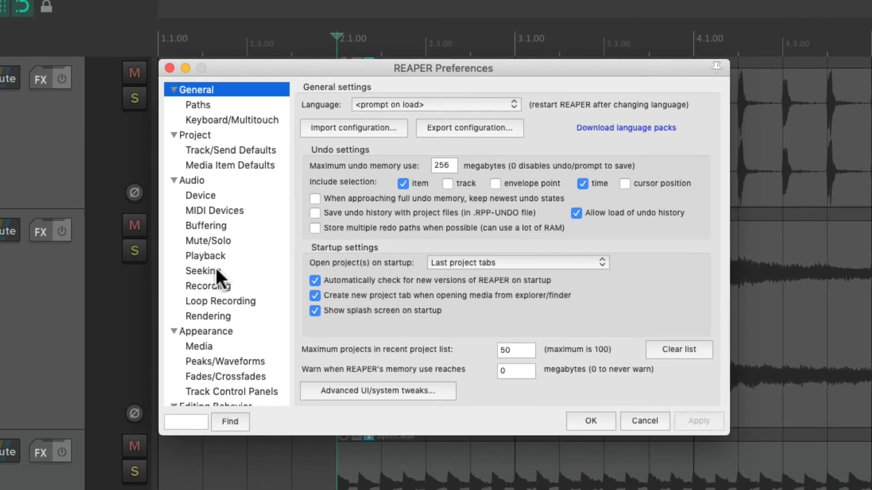
scroll(250, 198, "down", 5)
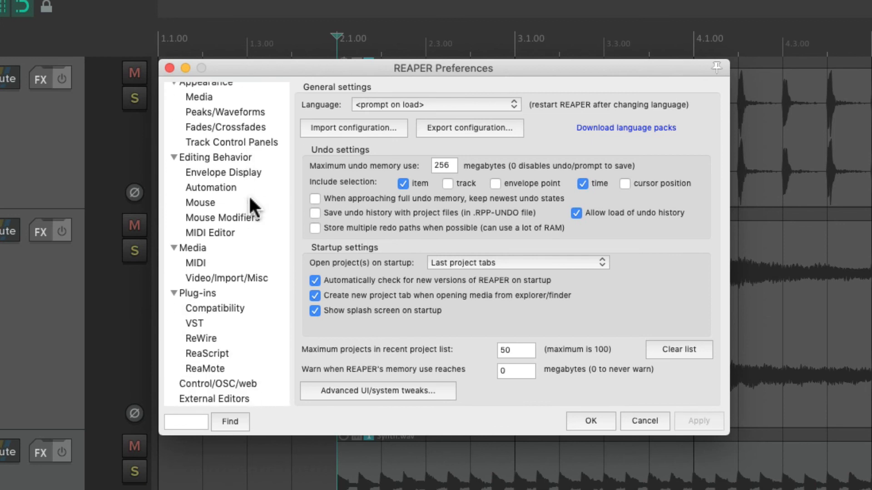
left_click(243, 171)
left_click(245, 263)
left_click(235, 323)
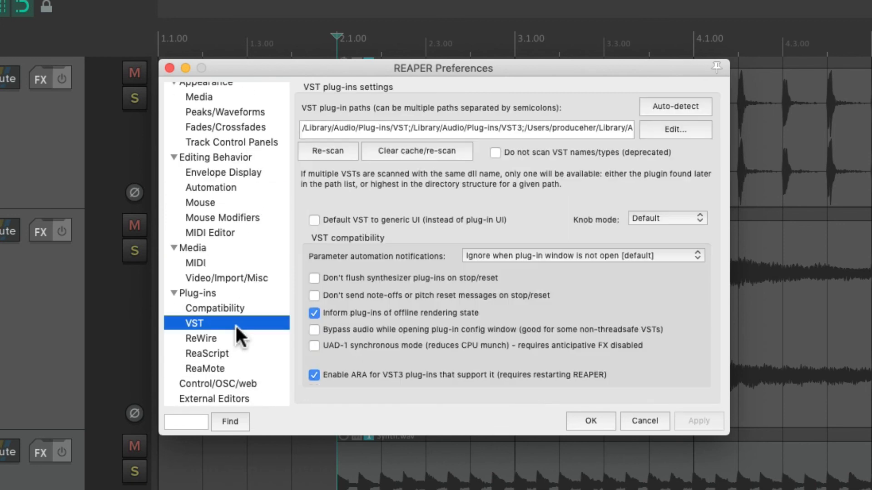
- Review the General, Project and Audio preference pages, then close Preferences without saving changes
scroll(232, 224, "up", 5)
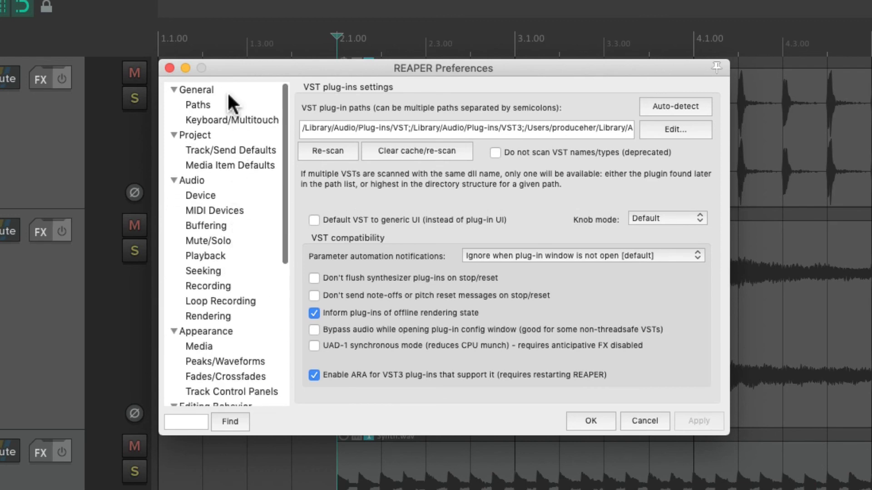
left_click(229, 91)
left_click(236, 135)
left_click(242, 180)
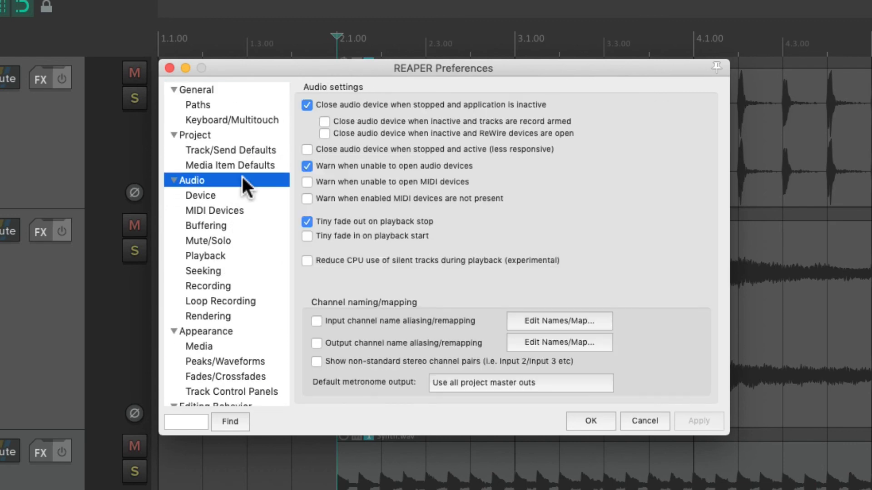
scroll(235, 244, "down", 10)
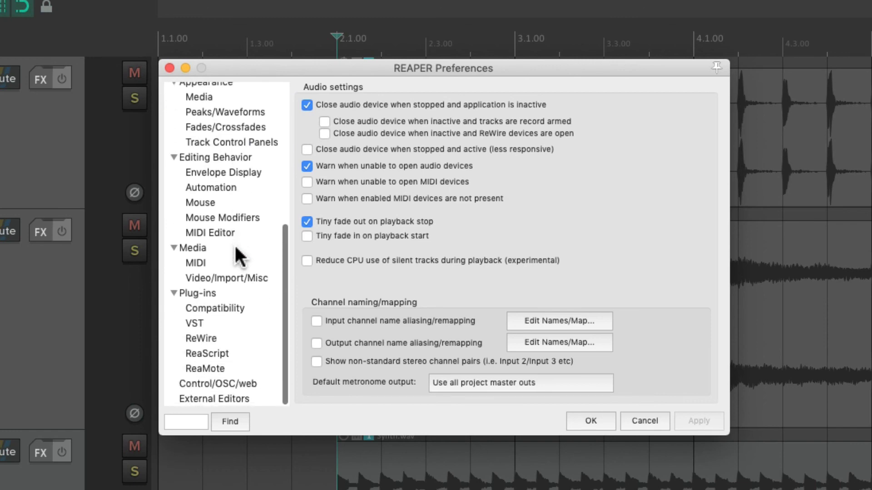
left_click(643, 421)
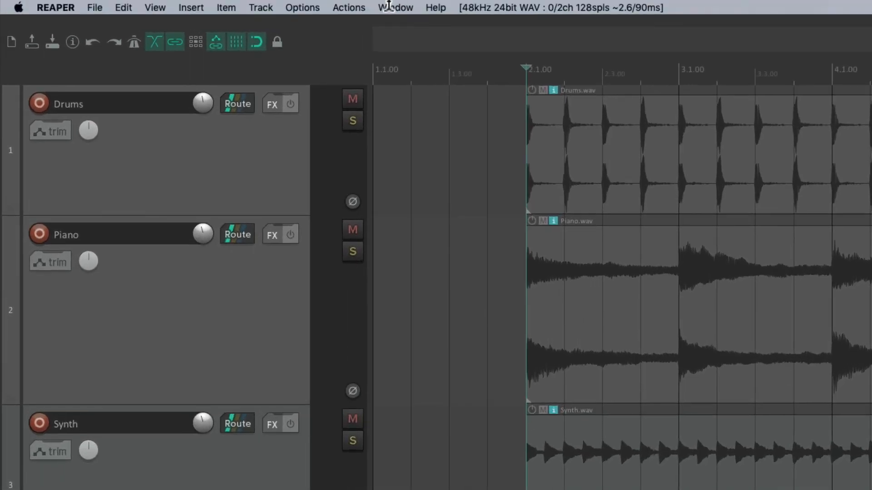
- Open the action list and browse through the custom actions down to the track FX parameter actions
left_click(232, 4)
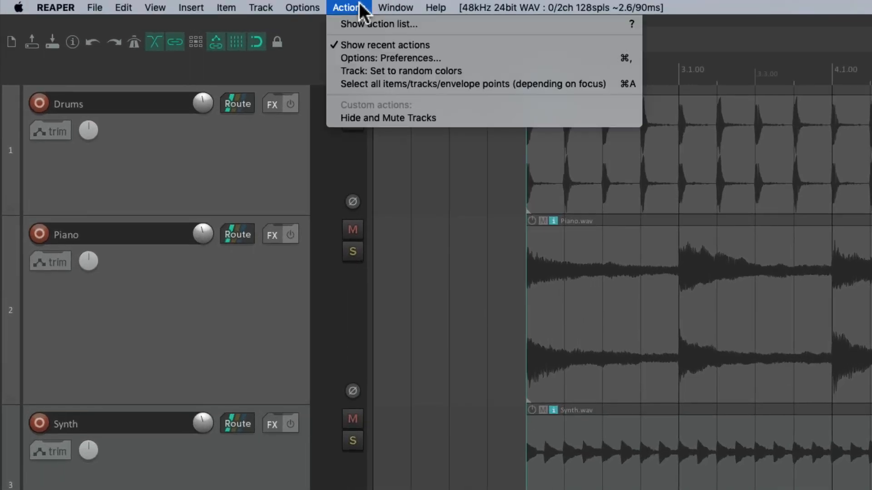
left_click(332, 22)
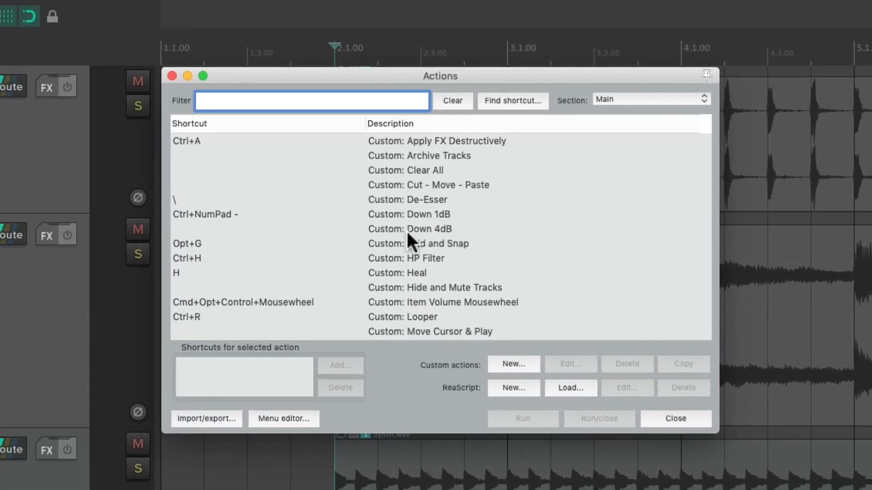
scroll(492, 233, "down", 10)
scroll(406, 230, "down", 5)
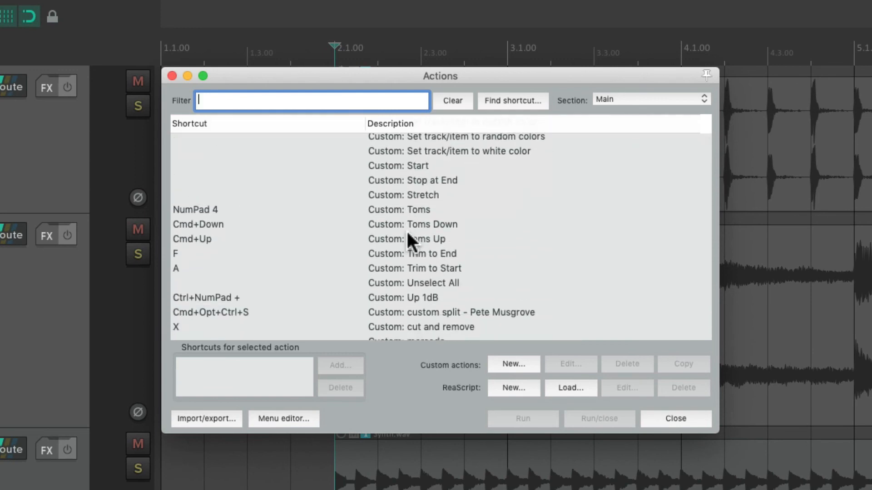
scroll(434, 195, "down", 10)
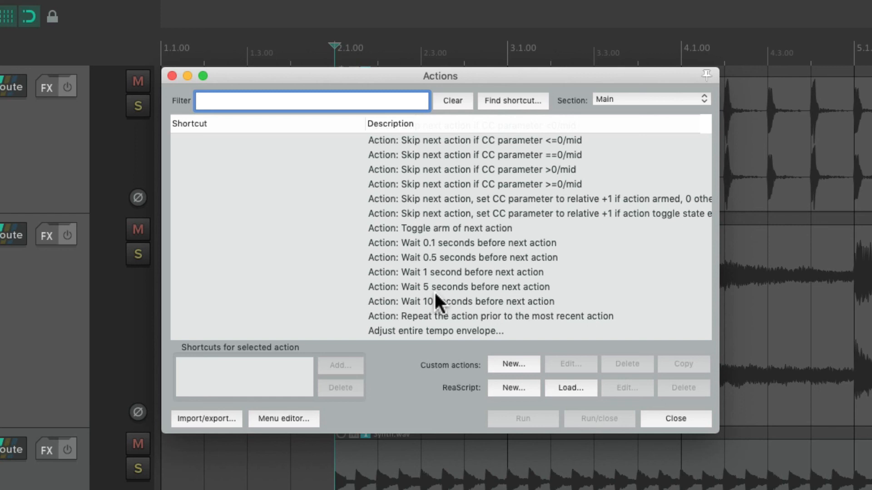
scroll(435, 296, "down", 10)
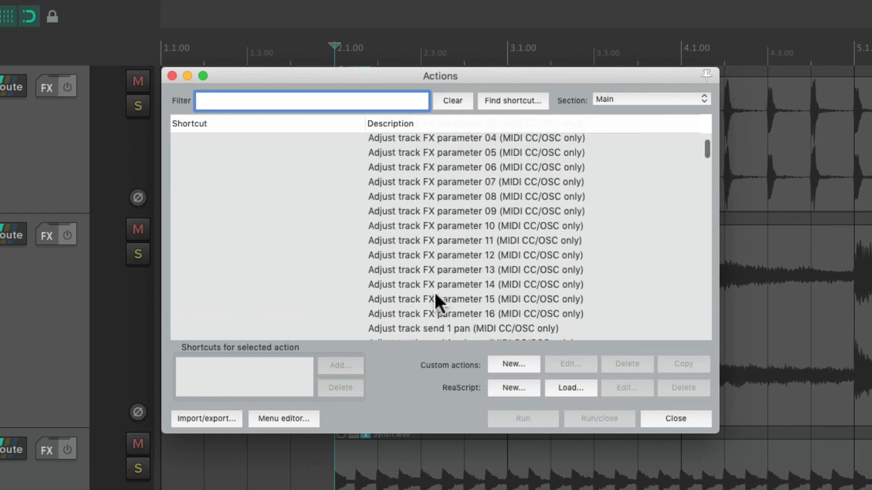
- View the shortcut assignment dialog for the "Adjust track FX parameter 12" action and cancel it
left_click(401, 233)
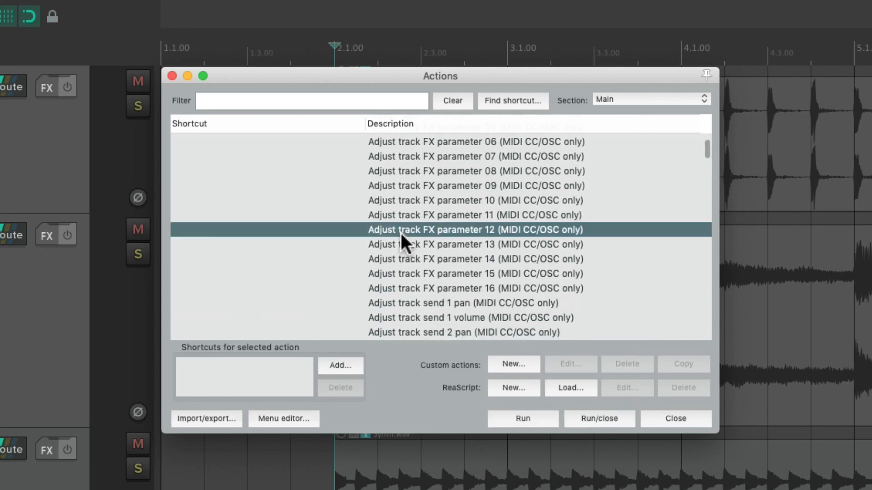
left_click(326, 368)
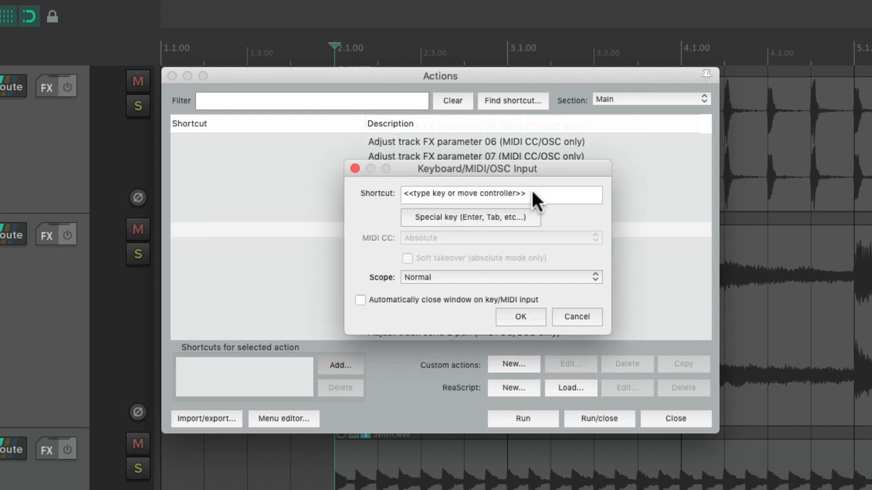
left_click(576, 317)
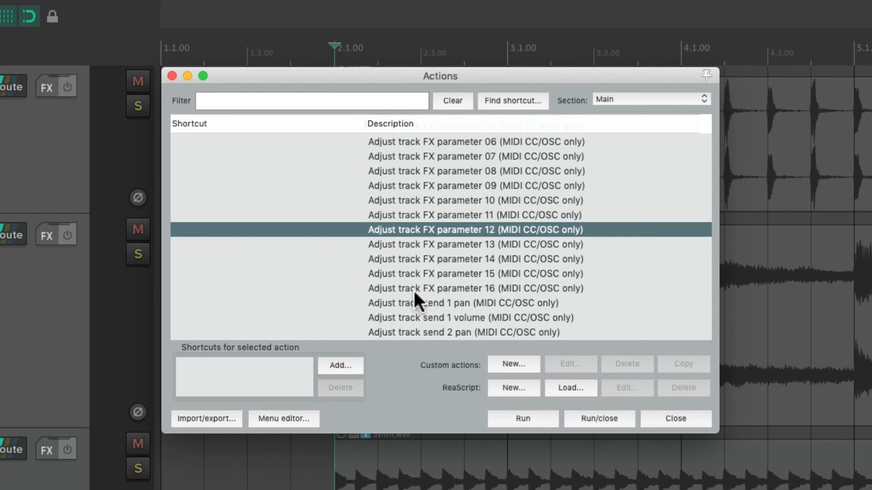
- Browse the docker, edit, group and item actions in the list, then close the Actions window
scroll(414, 295, "down", 15)
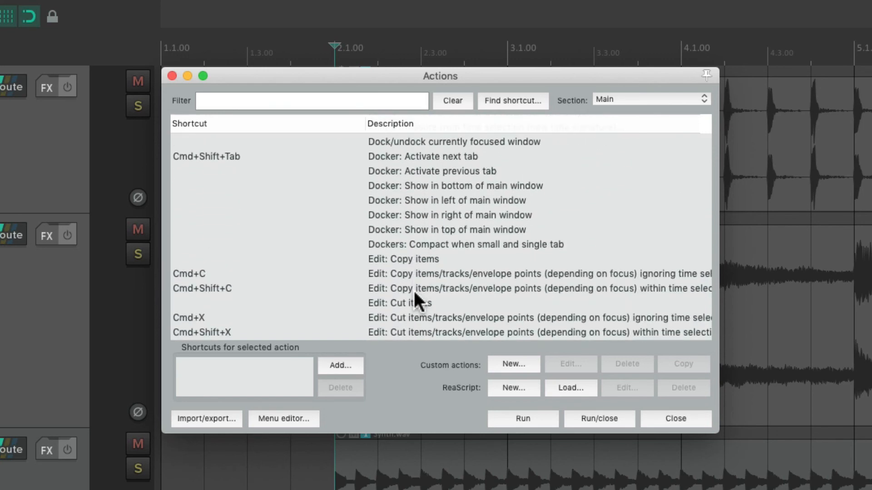
scroll(414, 296, "down", 10)
scroll(414, 300, "down", 15)
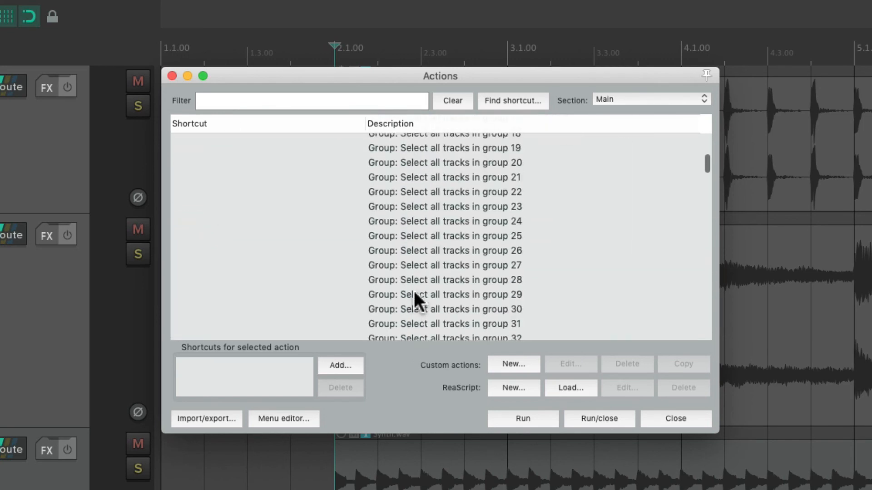
scroll(414, 293, "down", 12)
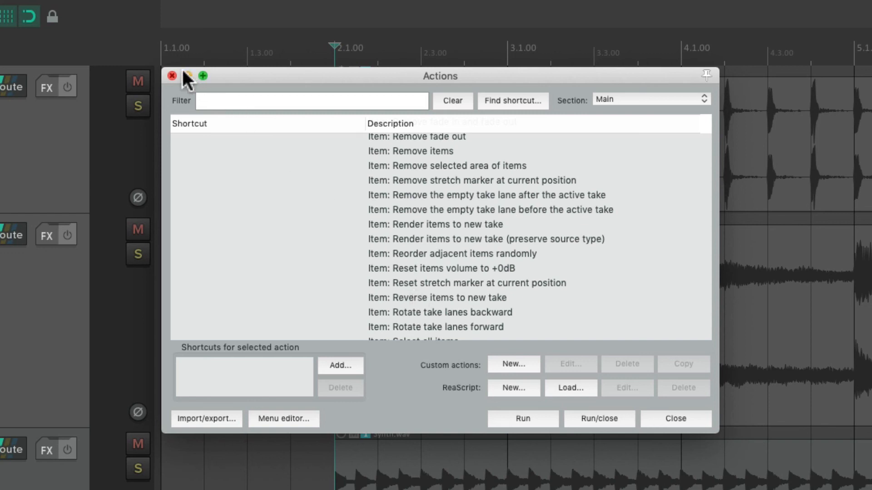
left_click(171, 75)
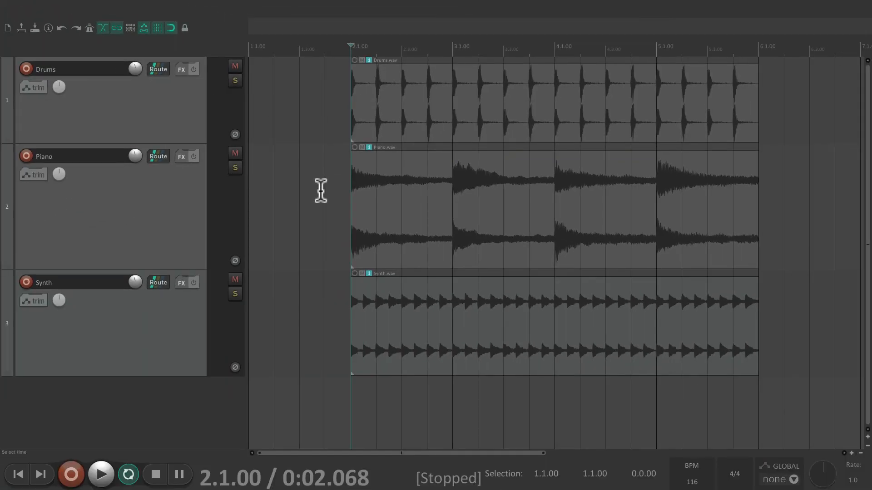